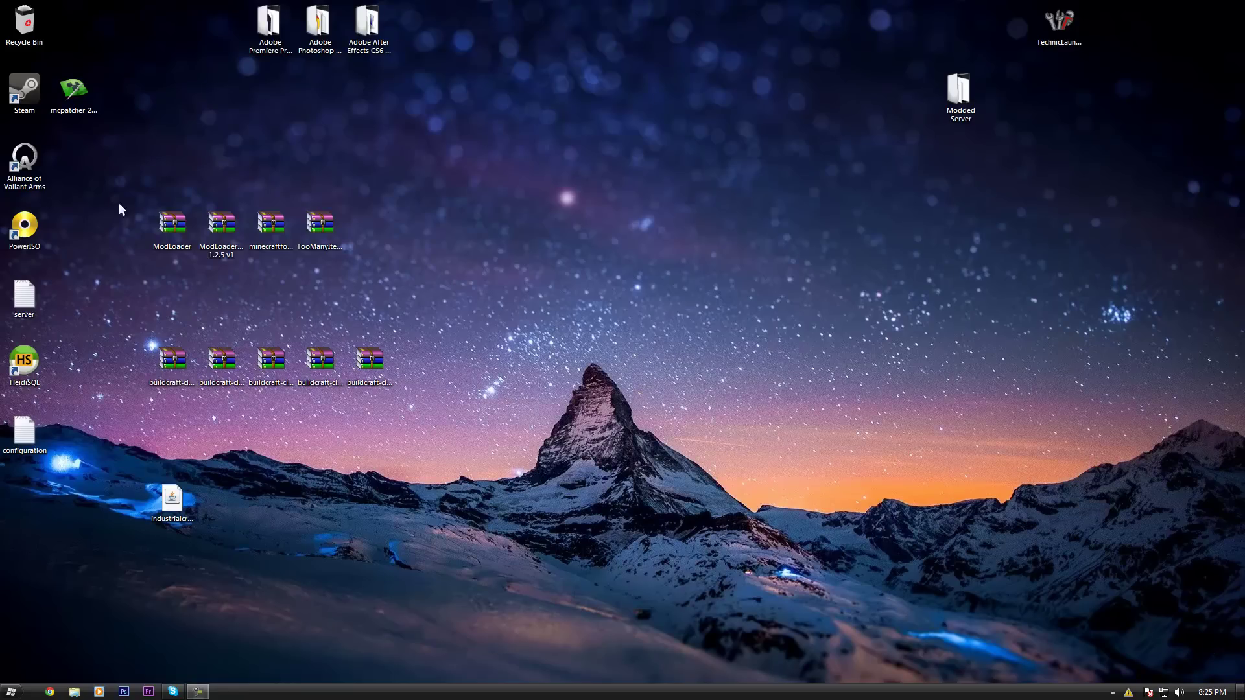
Examine the ModLoader, ModLoaderMP, Minecraft Forge, TooManyItems, BuildCraft and IndustrialCraft files on the desktop
left_click_drag(130, 196, 127, 403)
left_click_drag(120, 185, 375, 263)
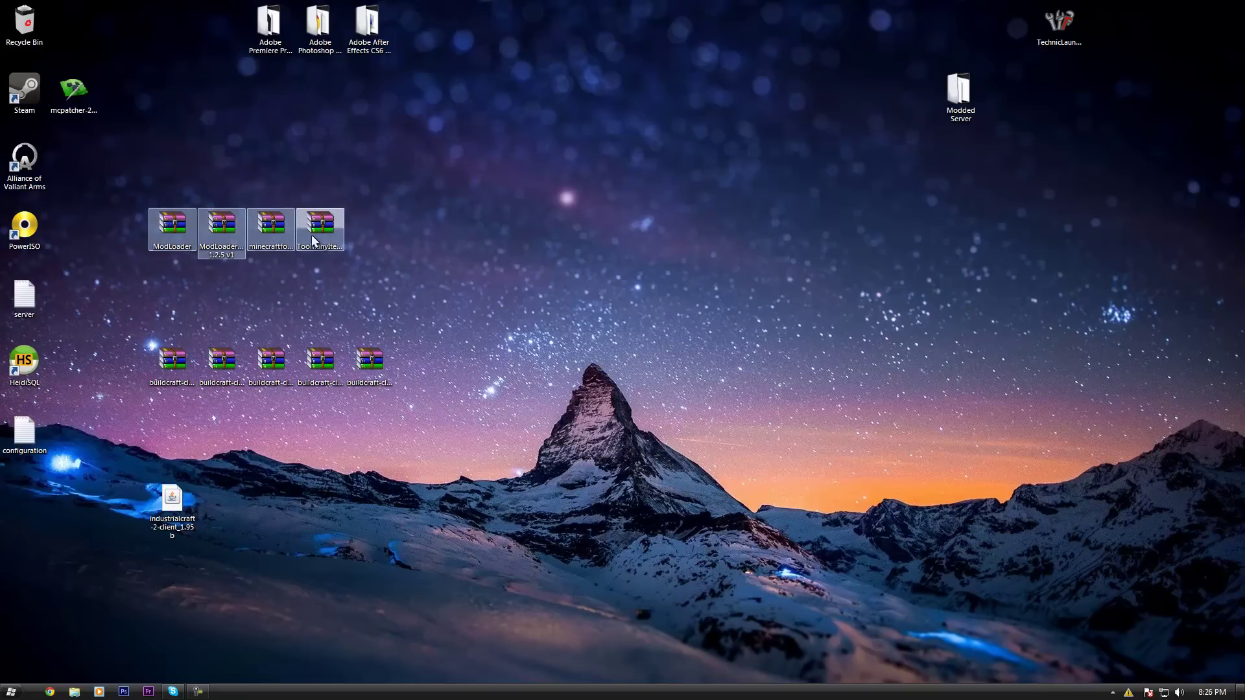
left_click(1060, 591)
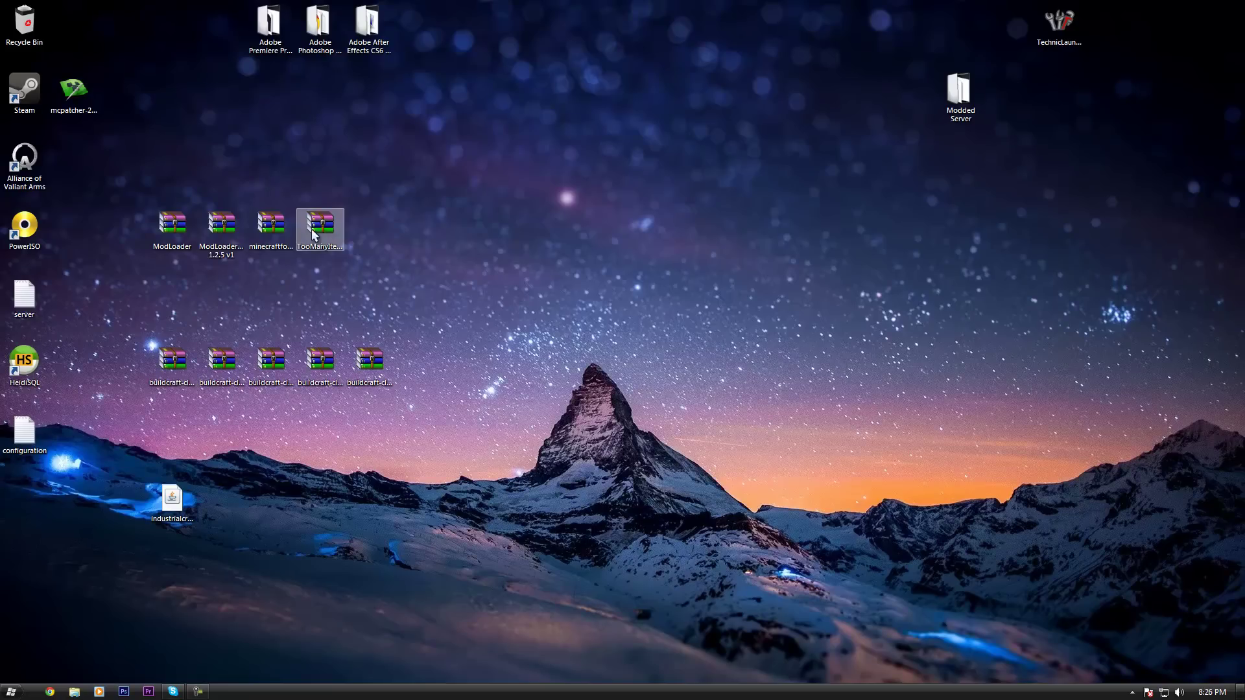
left_click_drag(365, 194, 344, 257)
left_click_drag(126, 301, 424, 389)
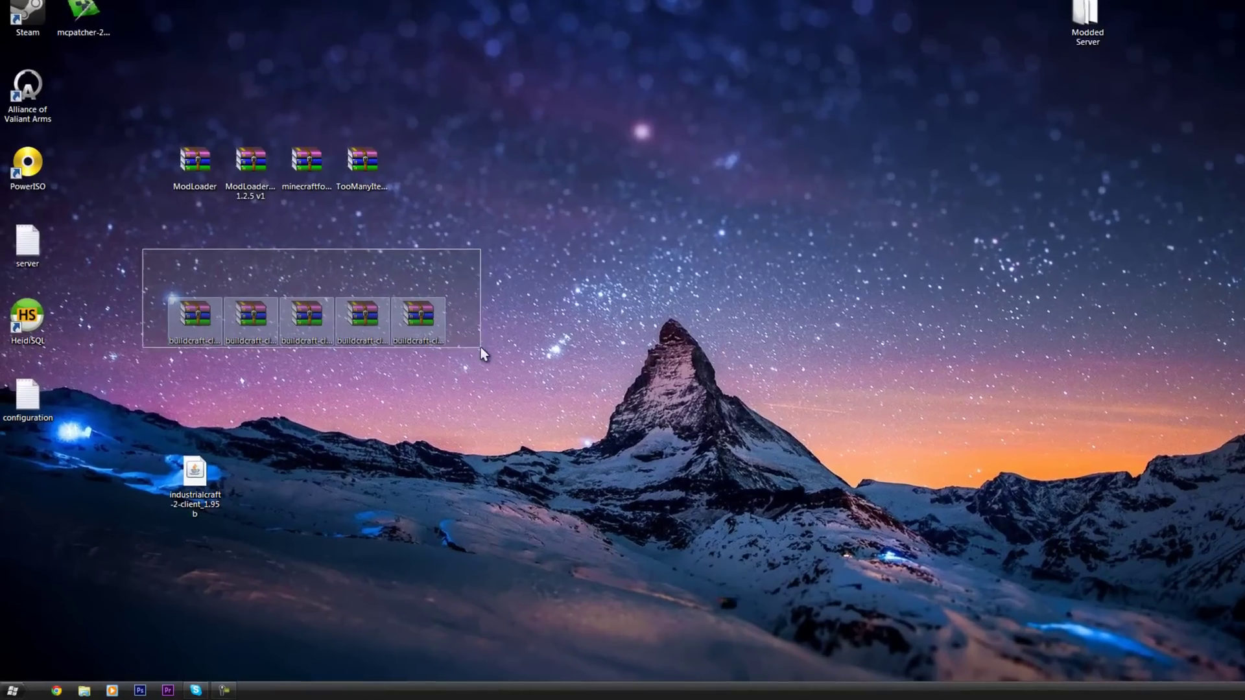
left_click_drag(480, 348, 481, 347)
left_click(422, 326)
left_click(342, 322)
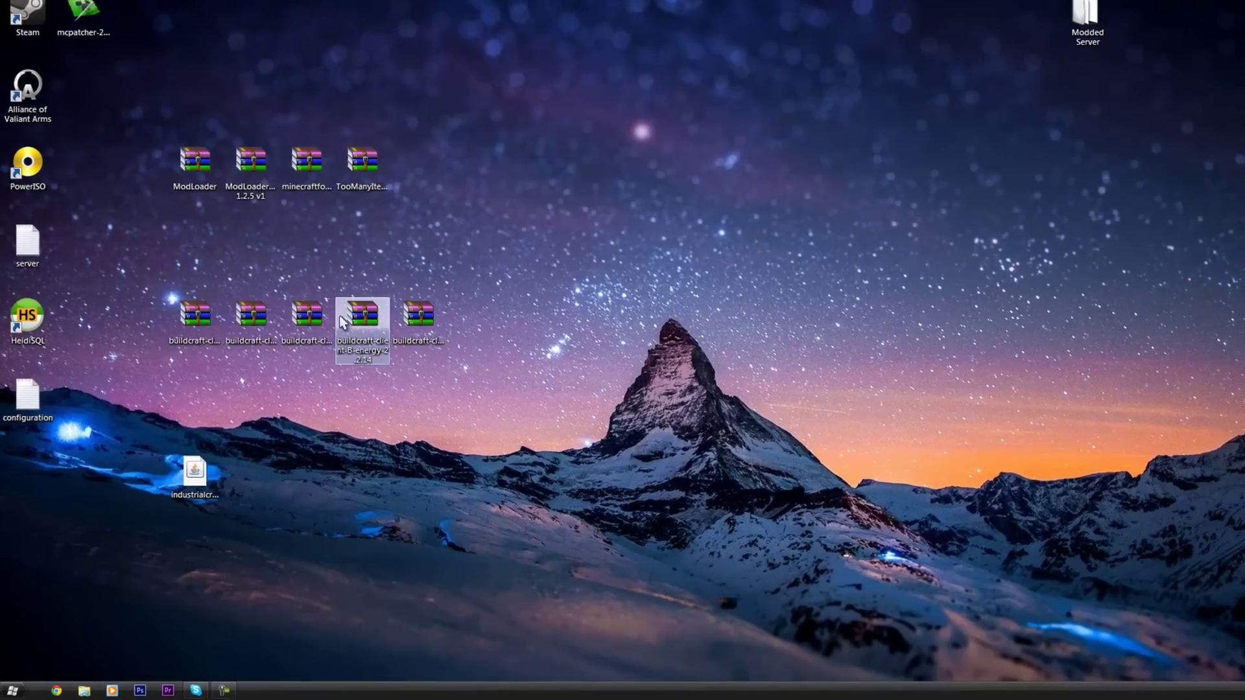
left_click(301, 321)
left_click(246, 321)
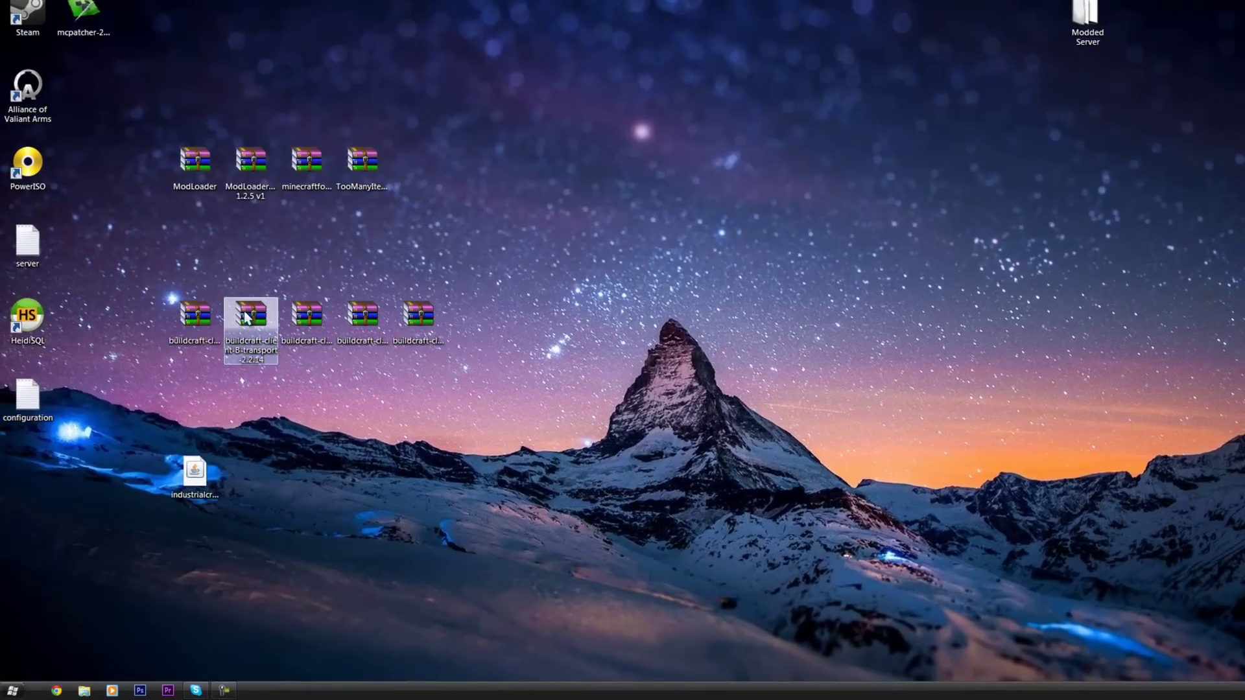
left_click(194, 320)
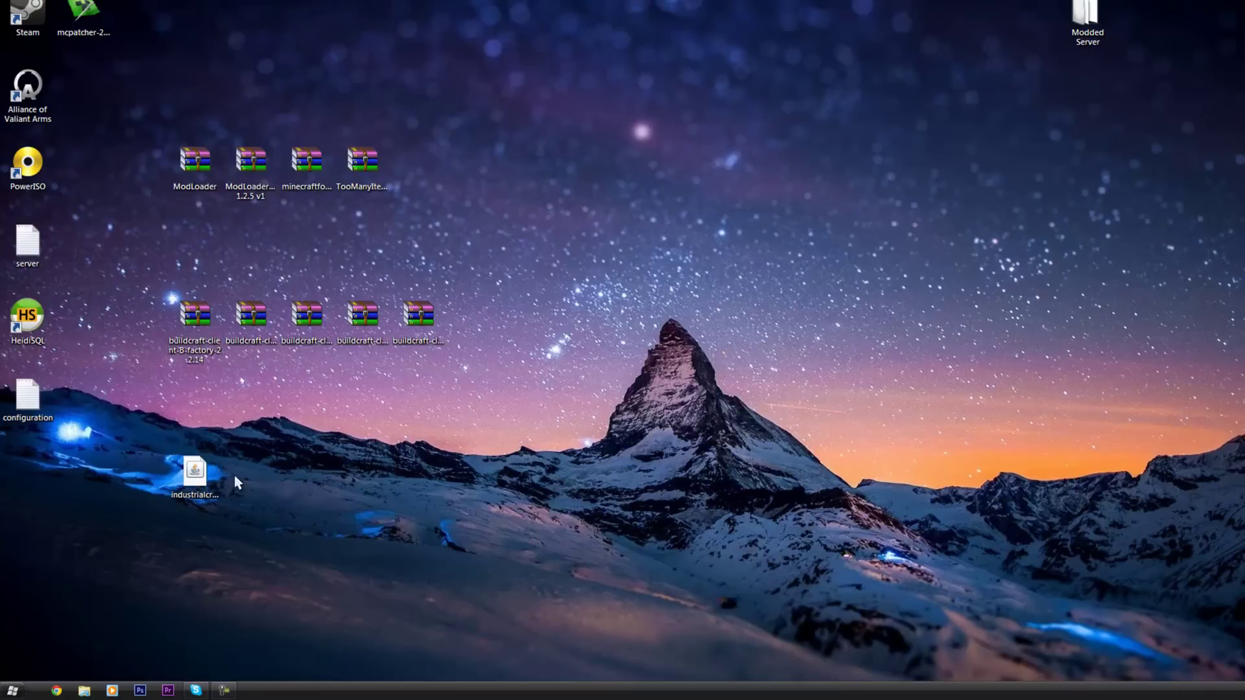
left_click(217, 480)
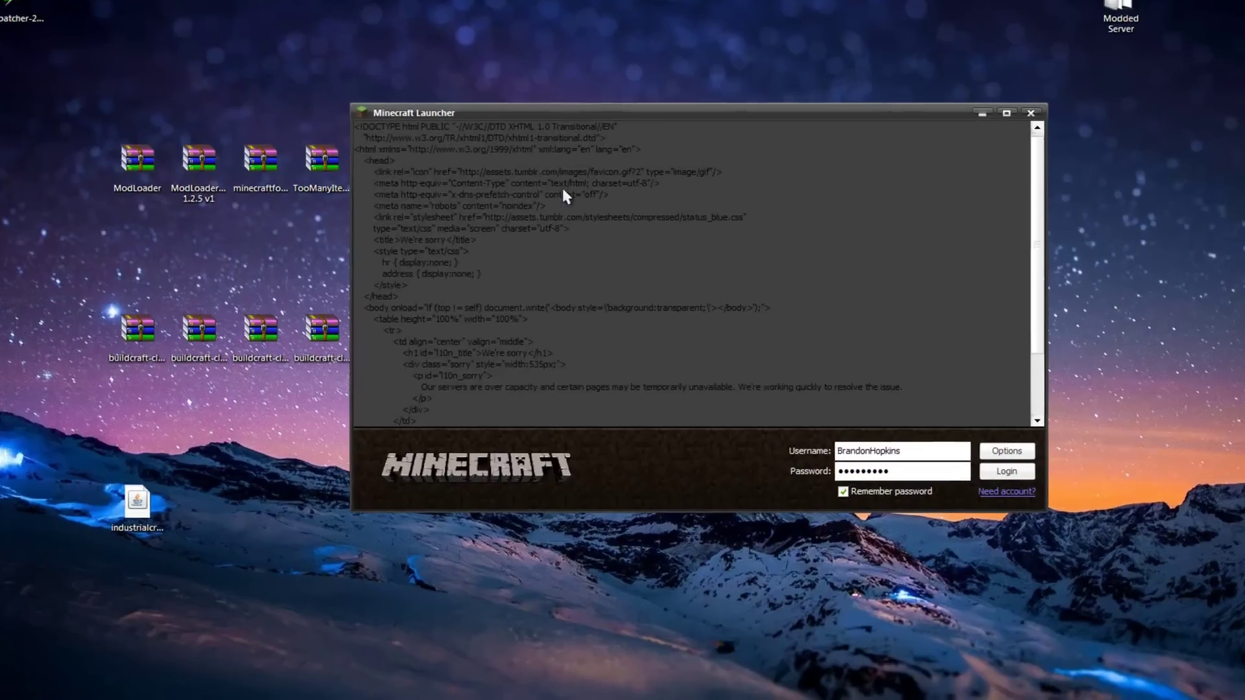
Force a game update in the Minecraft launcher options, and log in to run it before closing the game
left_click_drag(393, 172, 477, 320)
left_click(528, 328)
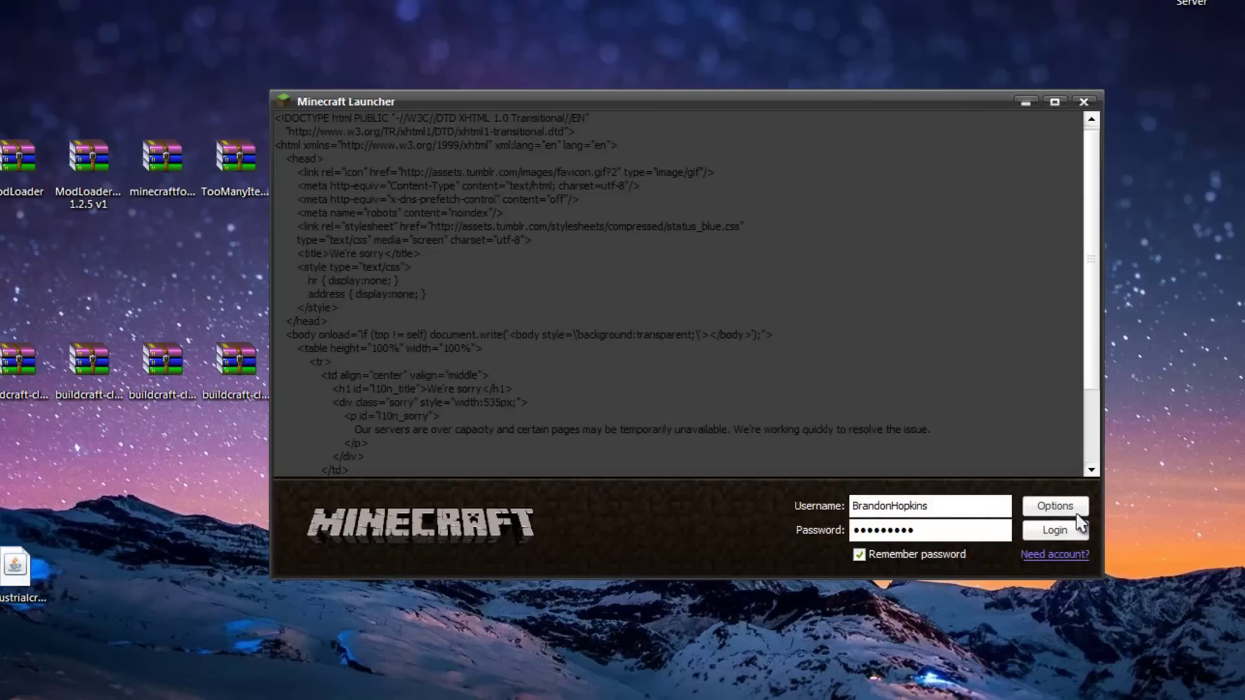
left_click(1055, 506)
left_click(745, 328)
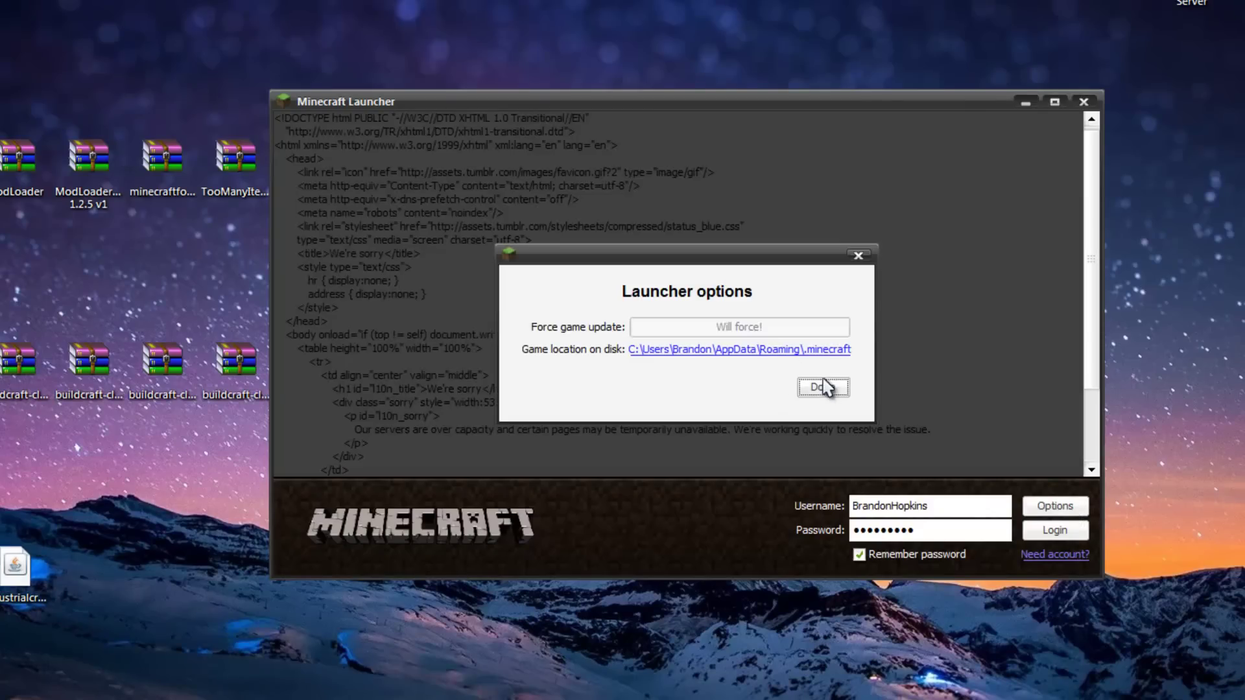
left_click(827, 385)
left_click(1049, 529)
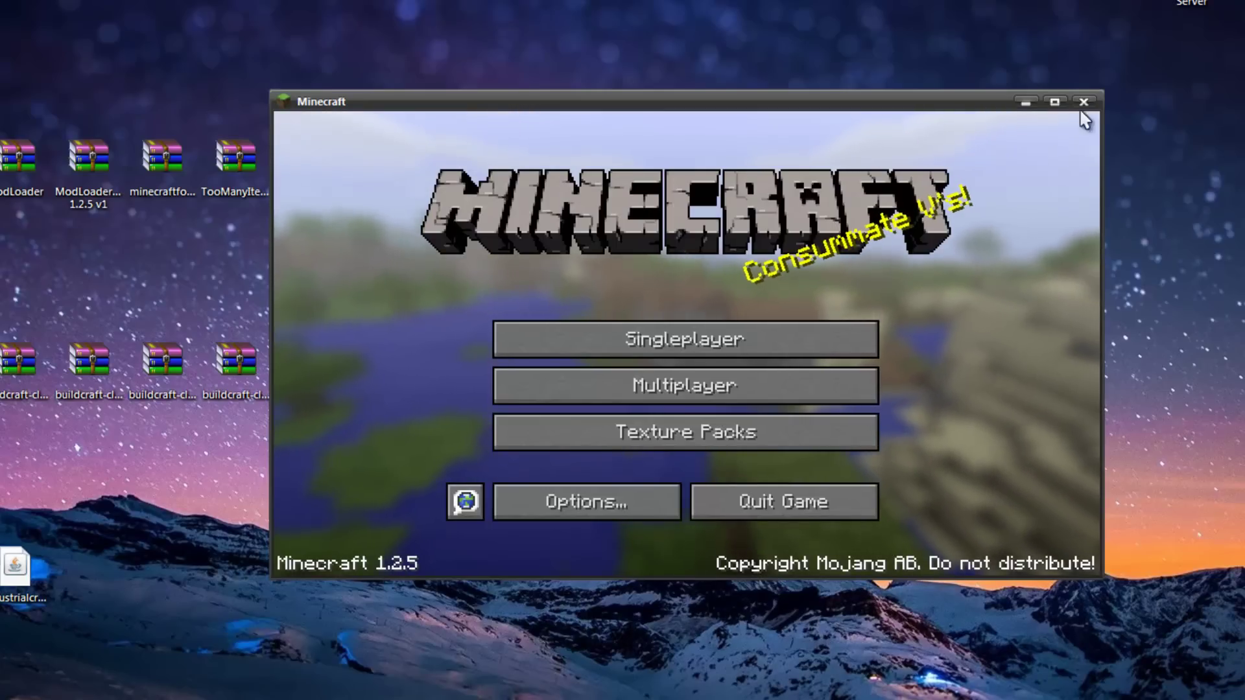
left_click(1083, 102)
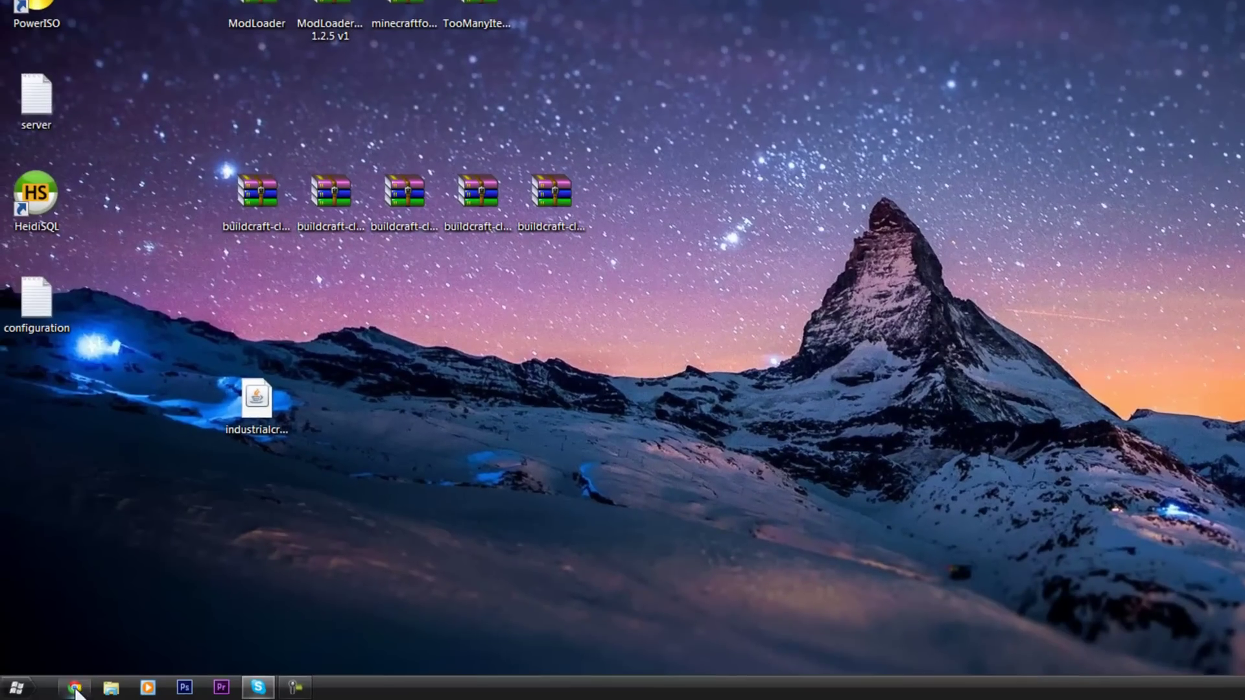
Go to the %appdata% folder and open the bin folder inside .minecraft
left_click(15, 687)
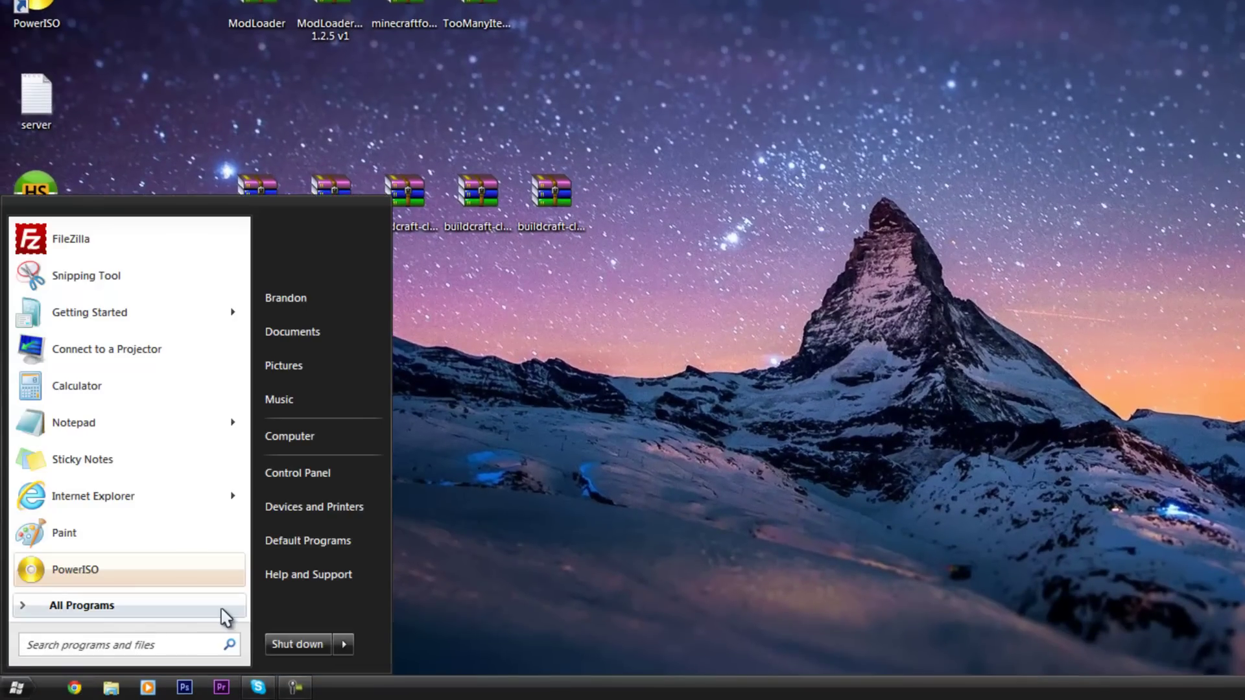
type("%appdata")
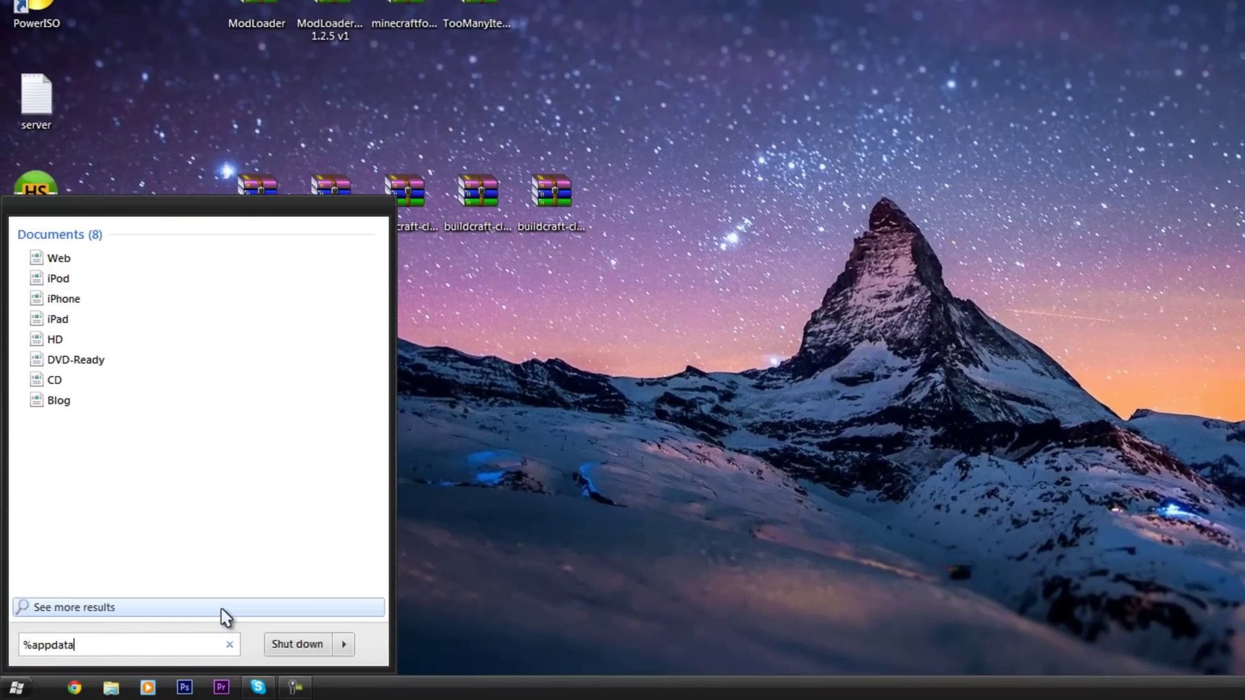
type("%")
left_click(69, 241)
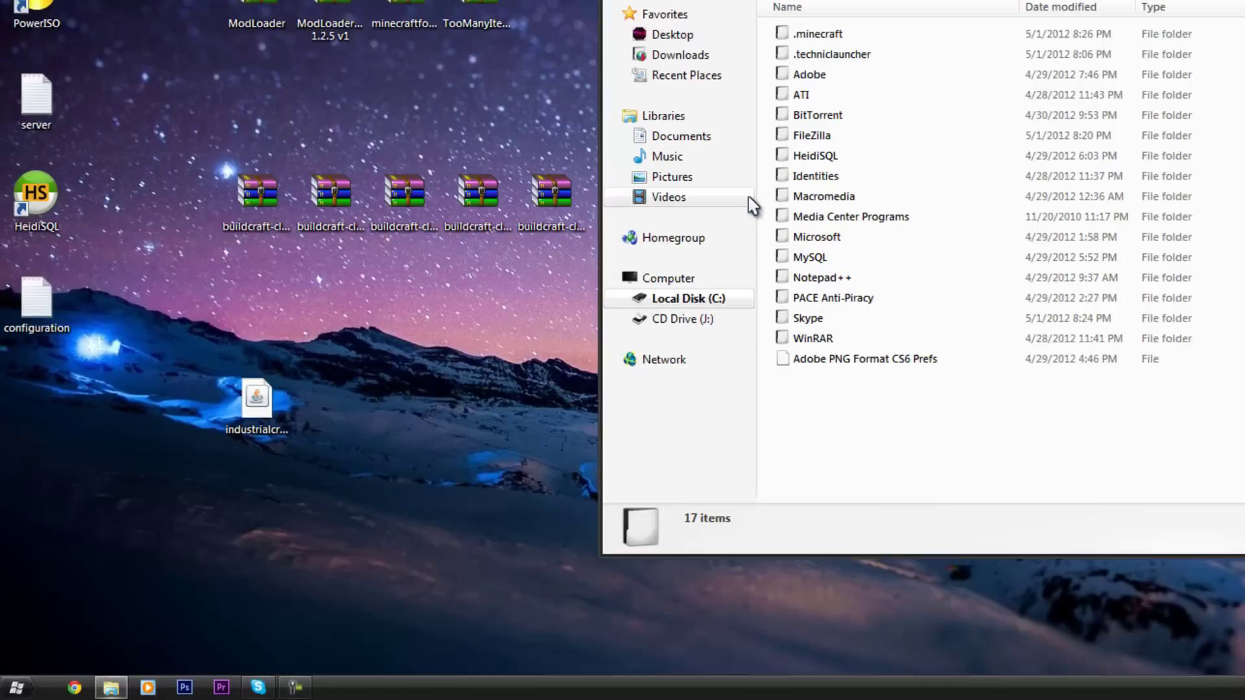
double_click(837, 36)
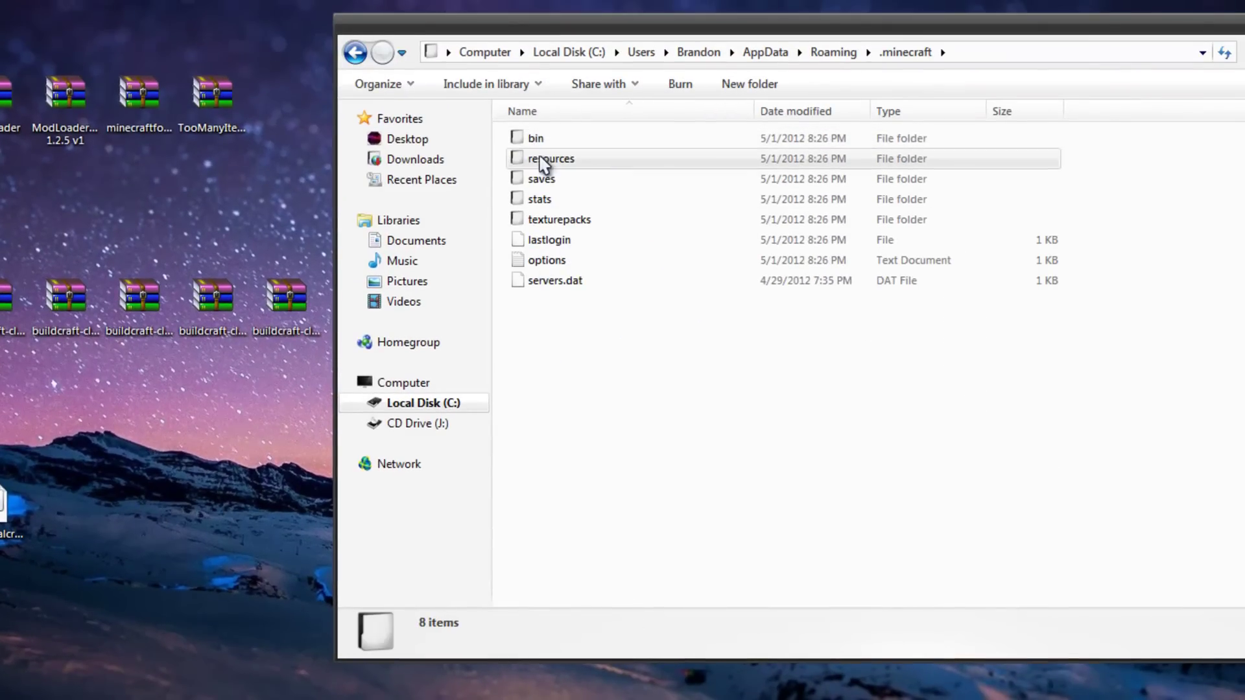
double_click(543, 142)
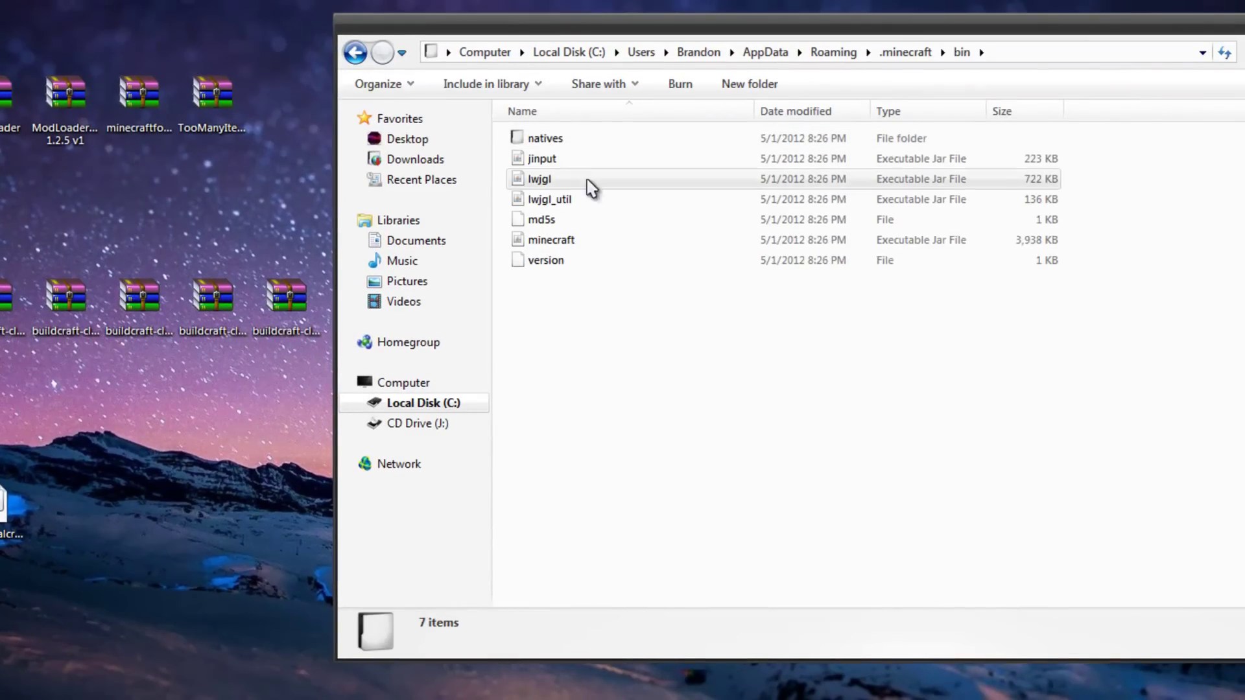
Open the minecraft jar file with WinRAR archiver and delete its META-INF folder
right_click(564, 245)
mouse_move(655, 293)
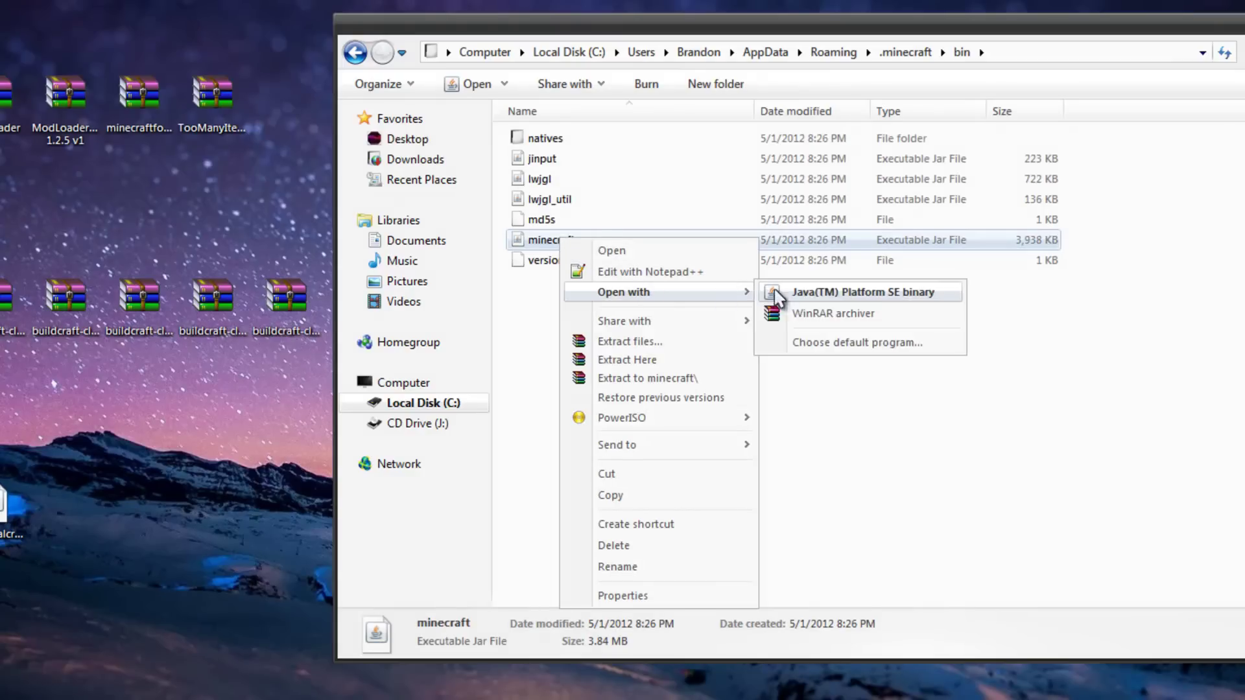
left_click(796, 314)
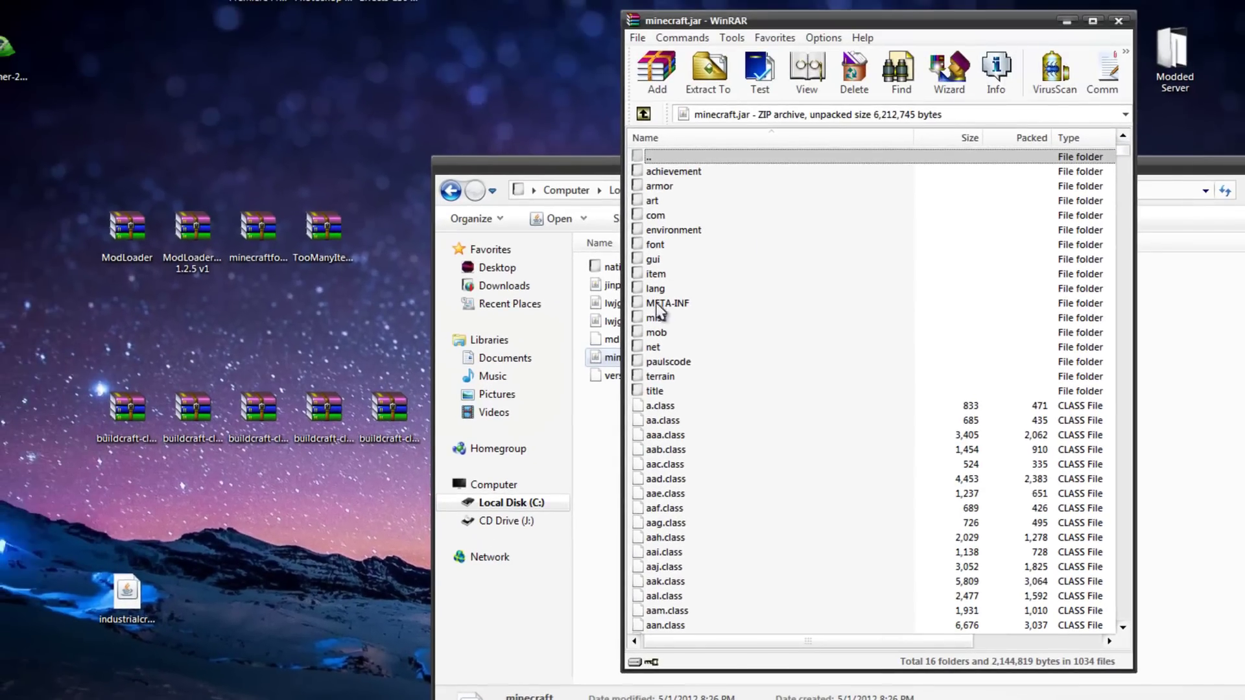
left_click(656, 302)
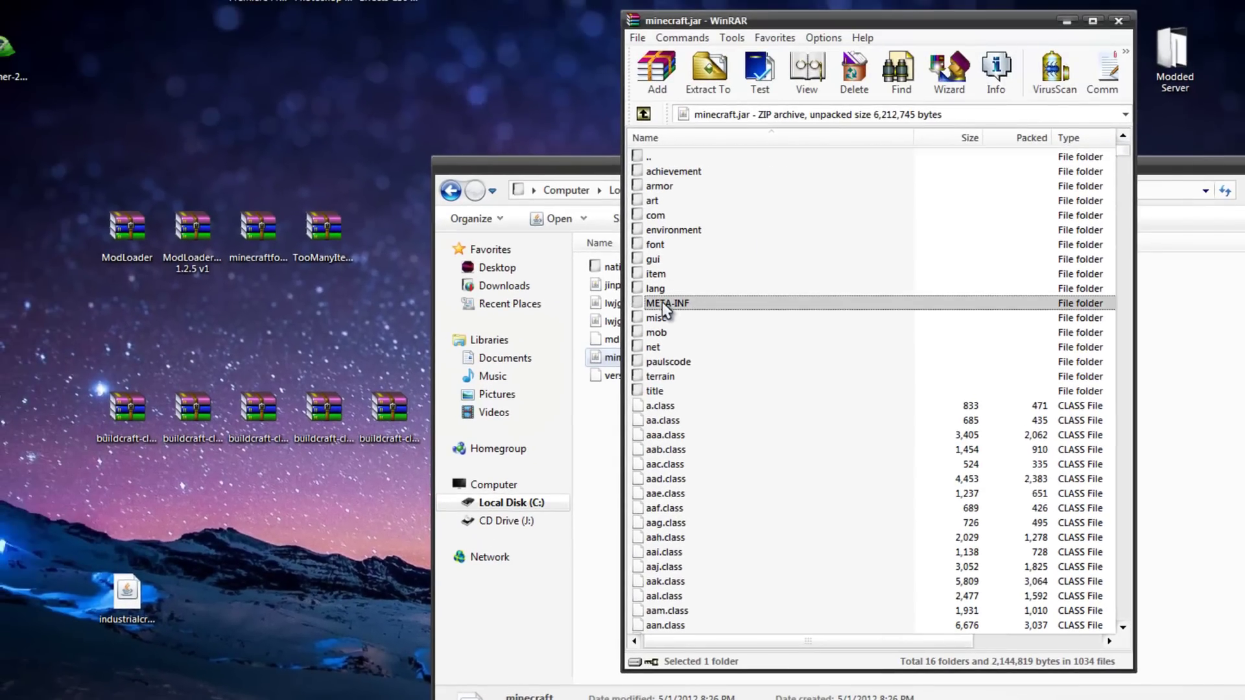
key("Delete")
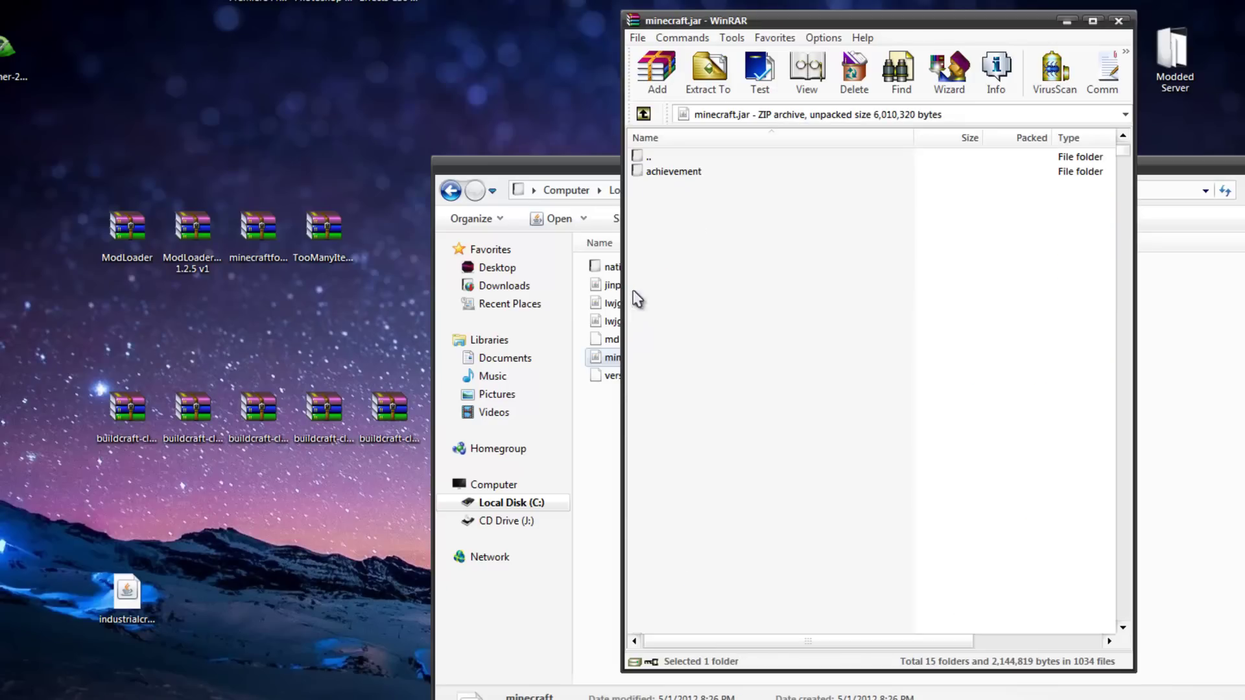
Copy all files from ModLoader.zip into minecraft.jar with add and replace, and close the ModLoader archive
left_click(131, 241)
double_click(131, 241)
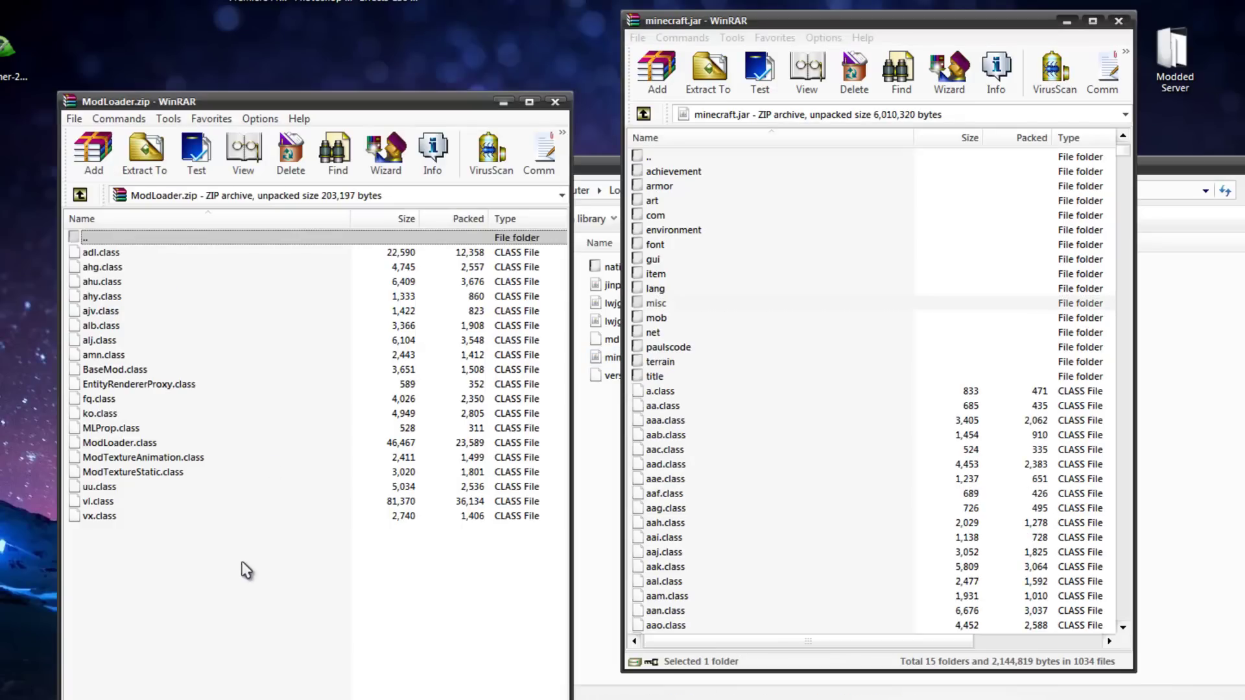
left_click_drag(244, 570, 831, 311)
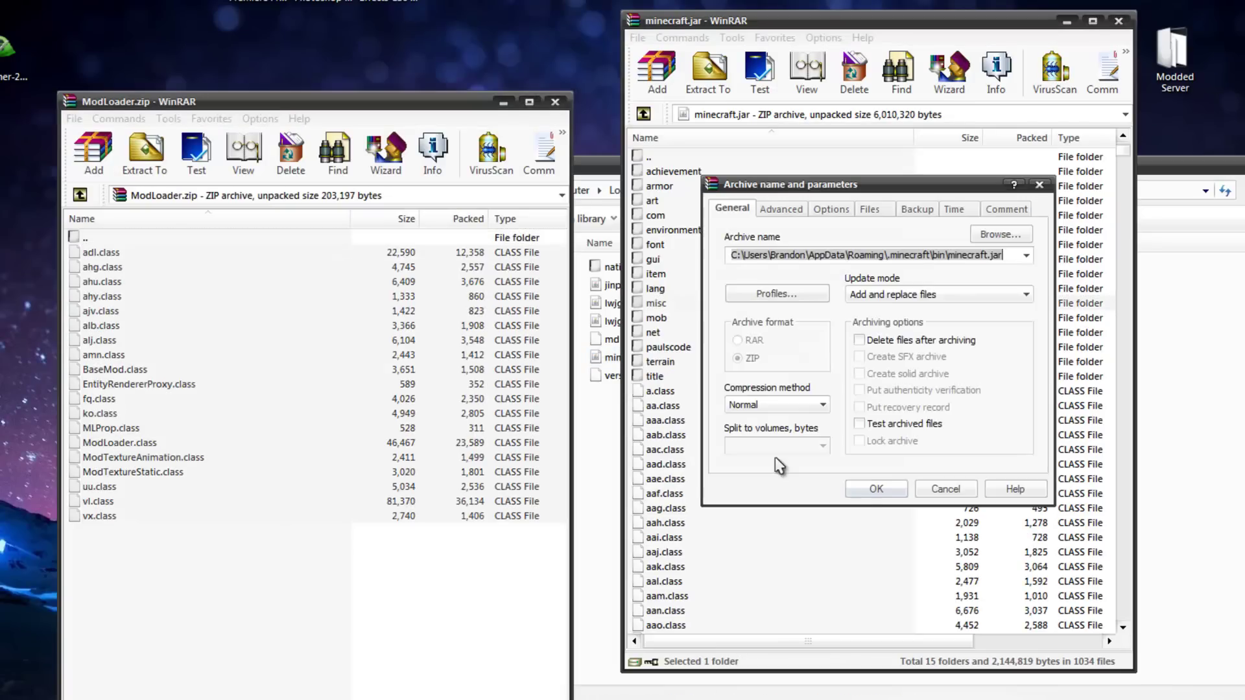
left_click(869, 489)
left_click(555, 102)
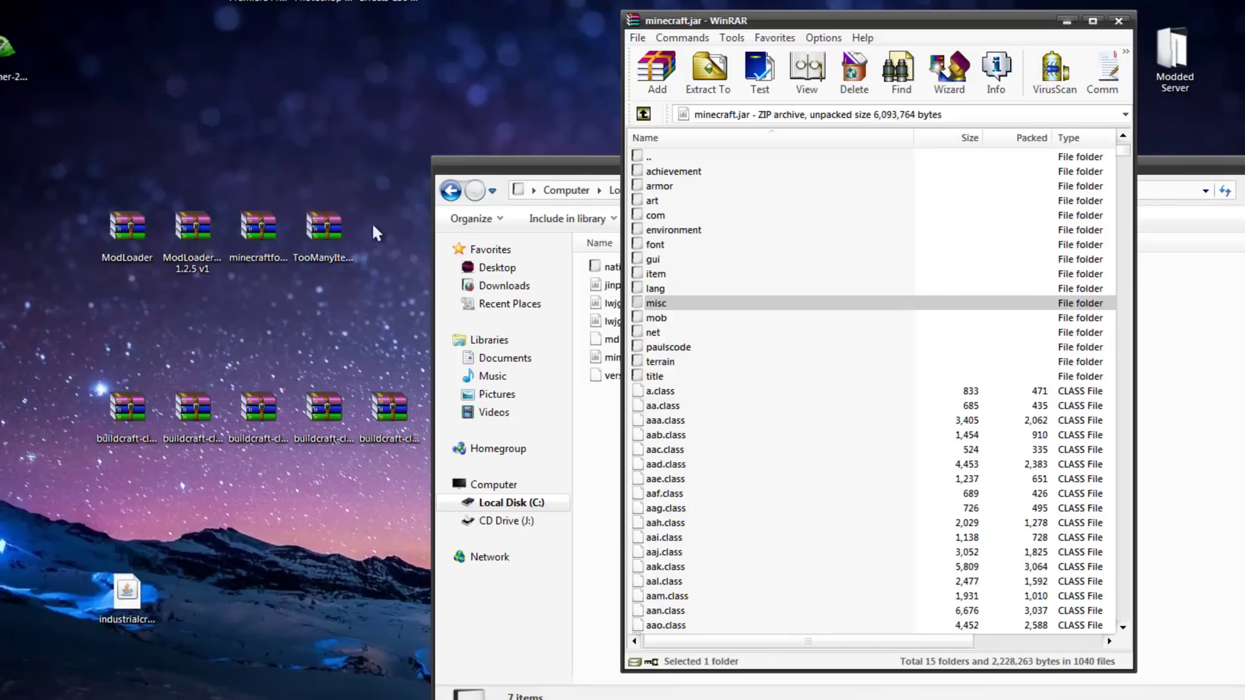
Copy all class files from ModLoaderMP 1.2.5 v1.zip into minecraft.jar and close the source archive
left_click(218, 230)
double_click(218, 230)
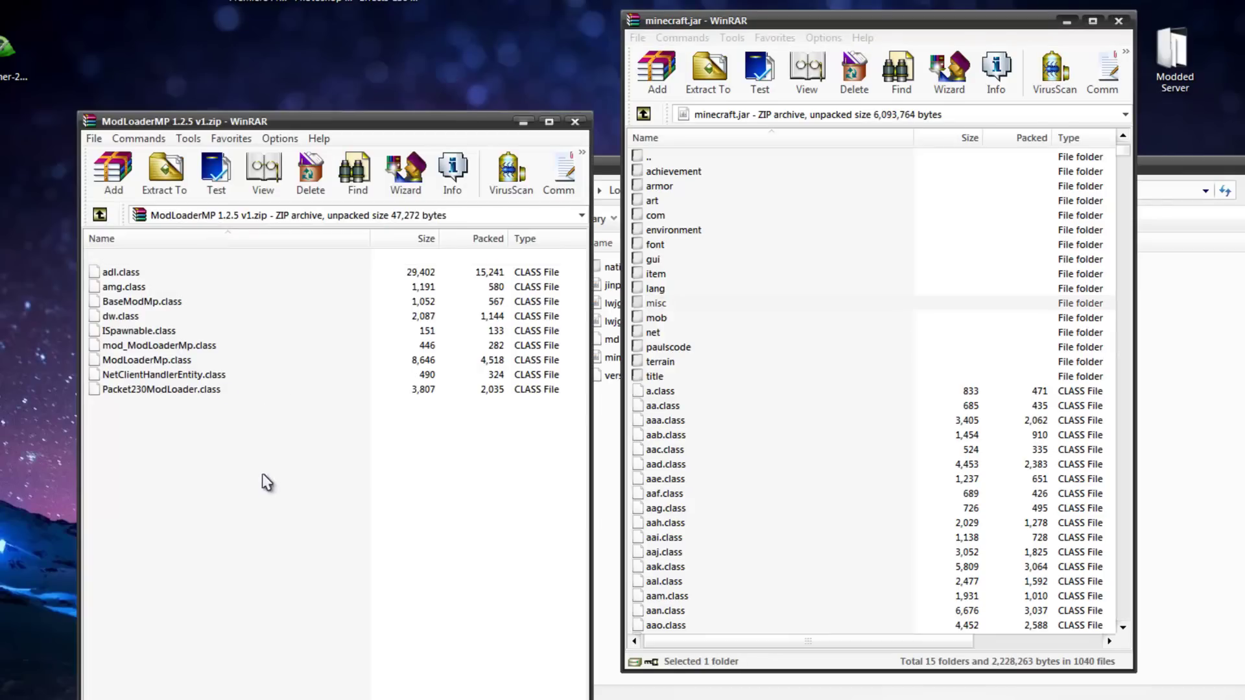
left_click_drag(263, 480, 133, 280)
left_click_drag(214, 289, 904, 404)
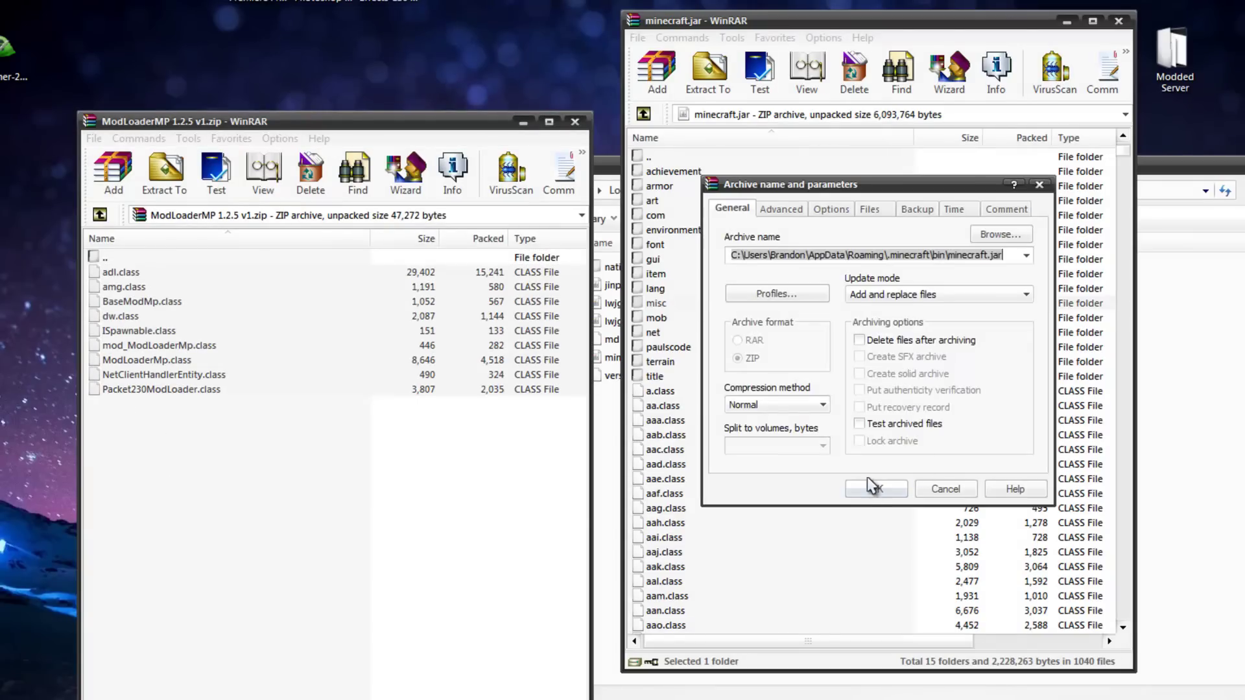
left_click(869, 488)
left_click(574, 121)
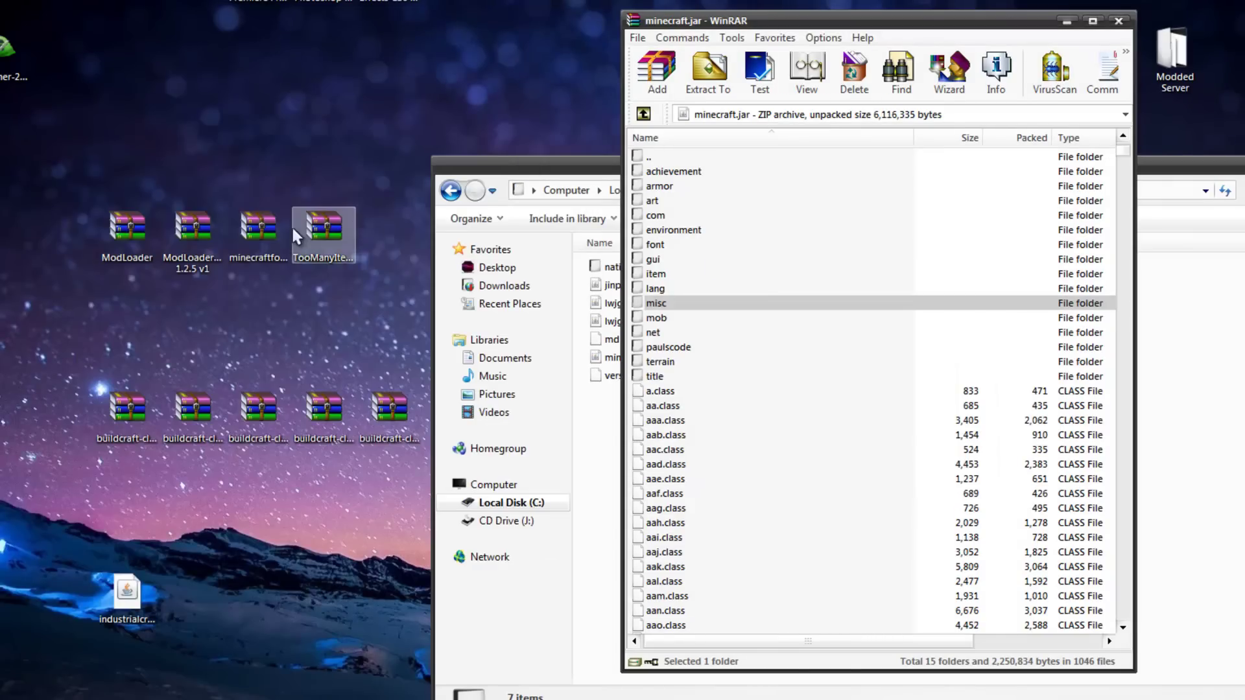
Copy the entire contents of minecraftforge-client-3.1.3.102.zip into minecraft.jar and close the Forge archive
double_click(261, 230)
left_click_drag(111, 272, 186, 320)
scroll(370, 571, "down", 20)
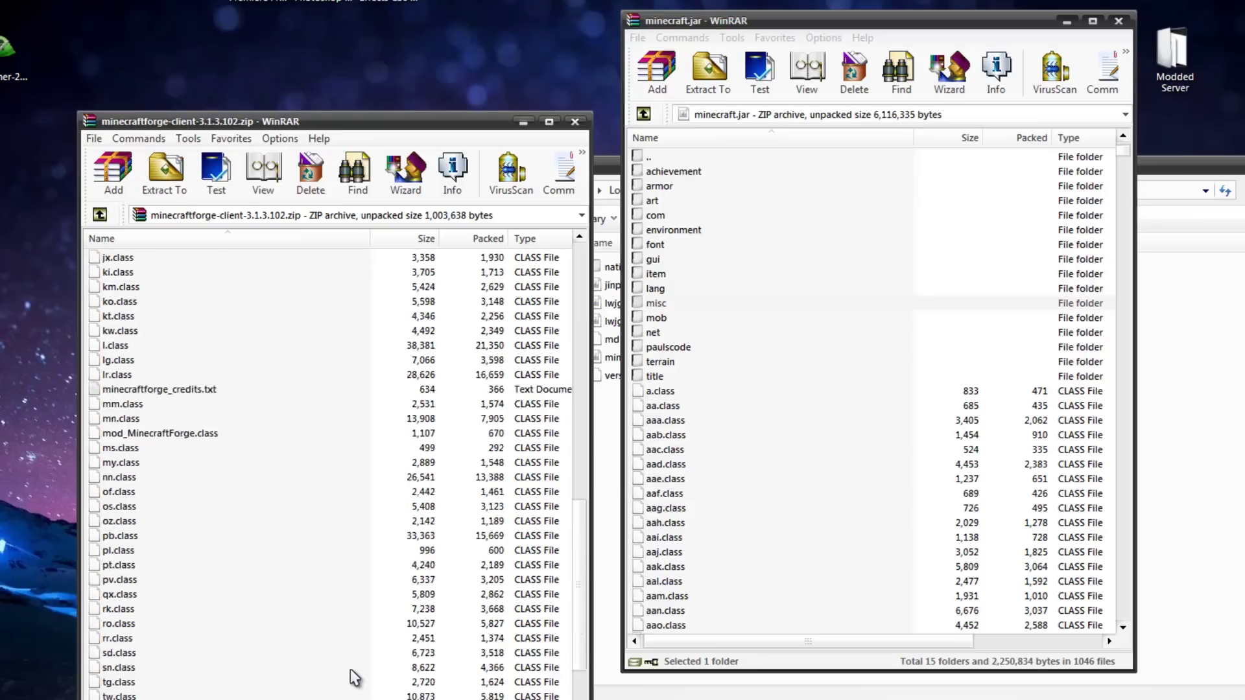
key("ctrl+a")
left_click_drag(153, 519, 778, 434)
left_click(877, 489)
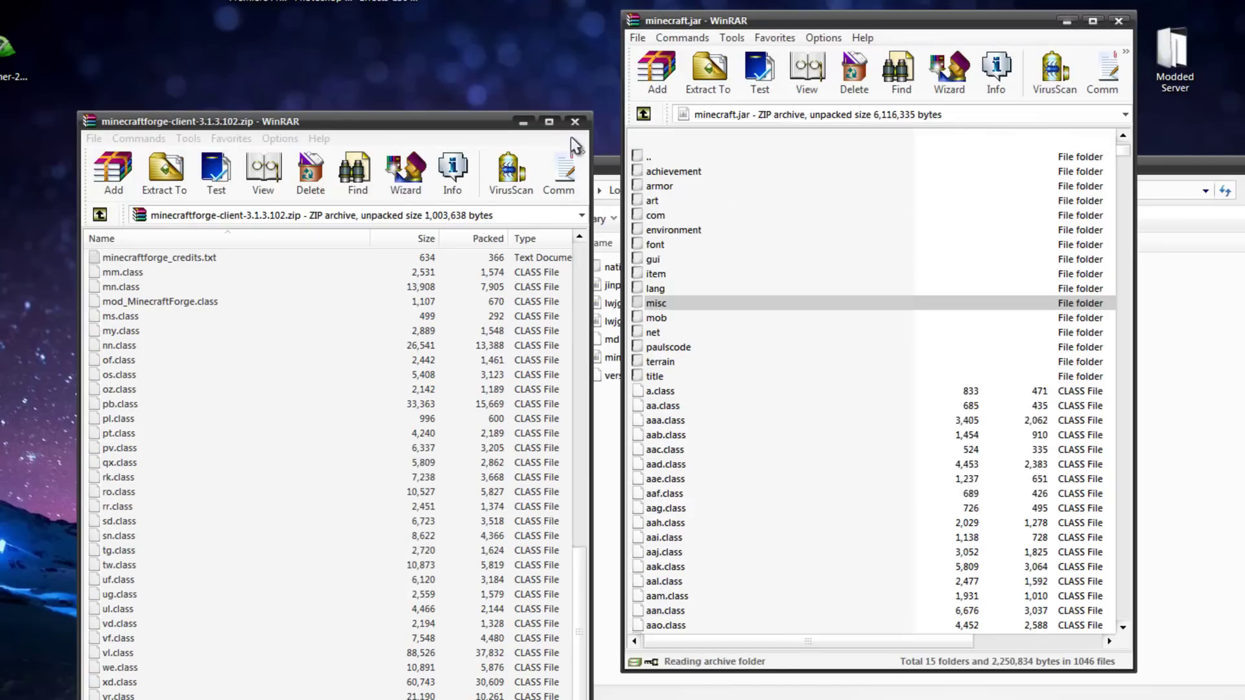
left_click(574, 123)
Copy all files from TooManyItems2012_04_13_1.2.5.zip into minecraft.jar and close the TooManyItems archive
double_click(325, 255)
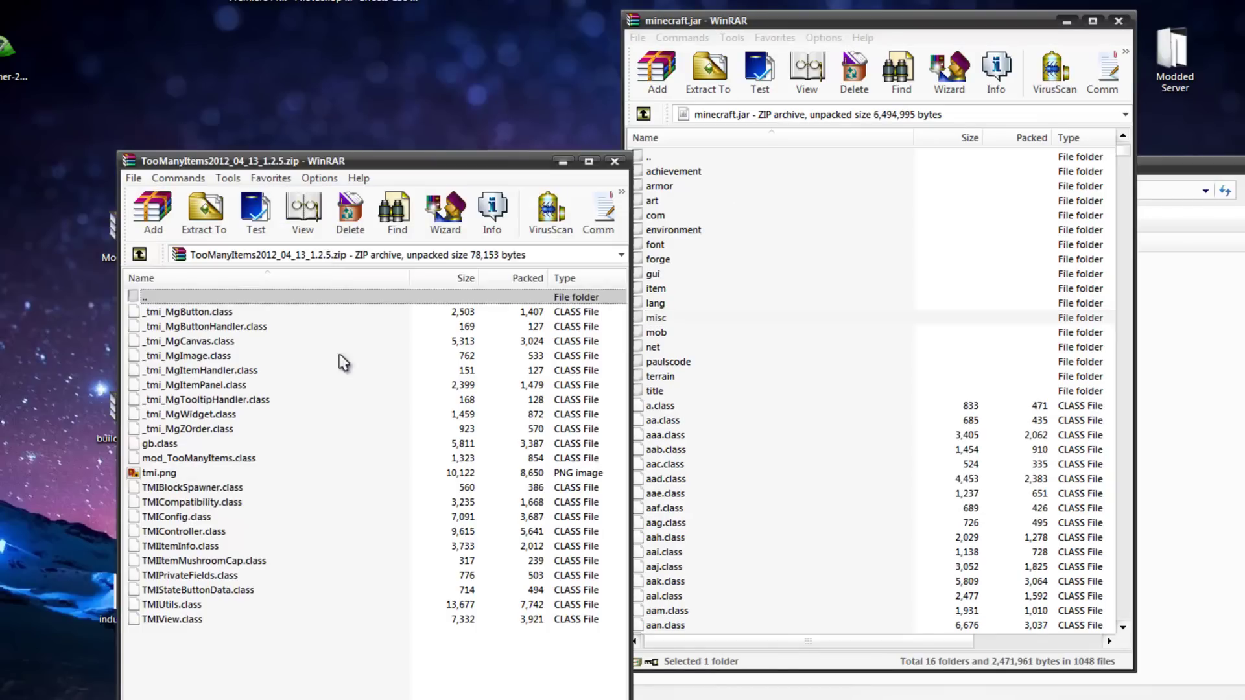
left_click_drag(155, 674, 783, 355)
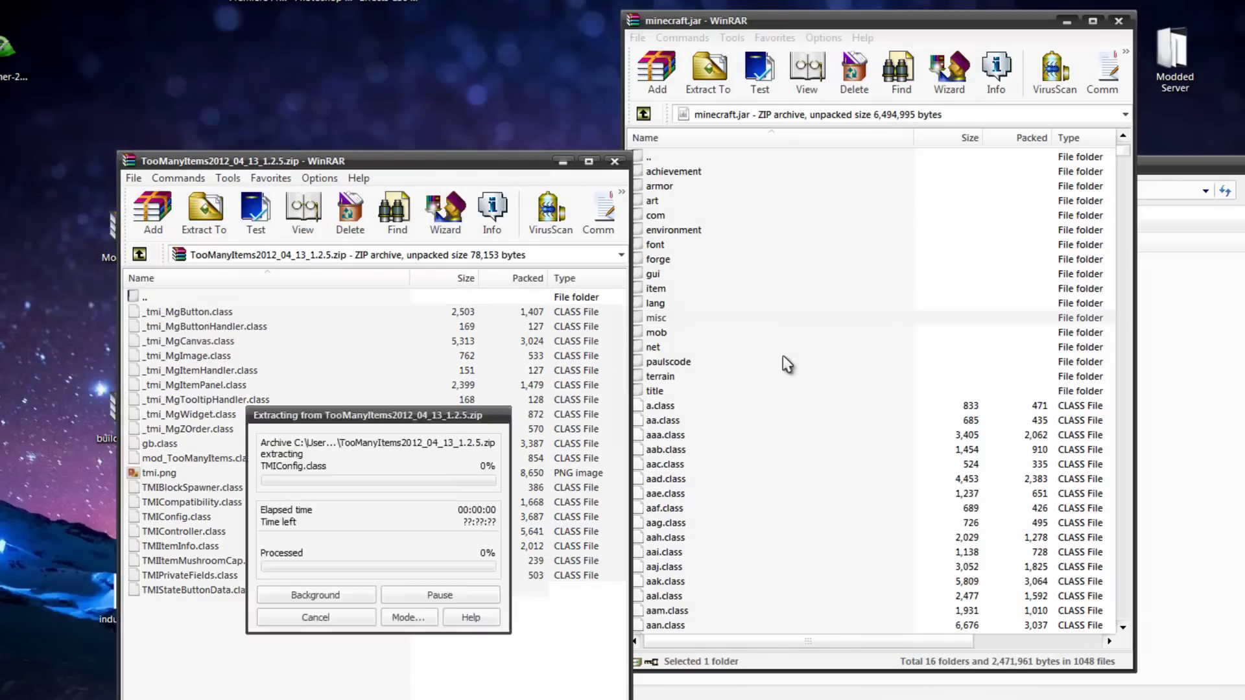
left_click(869, 489)
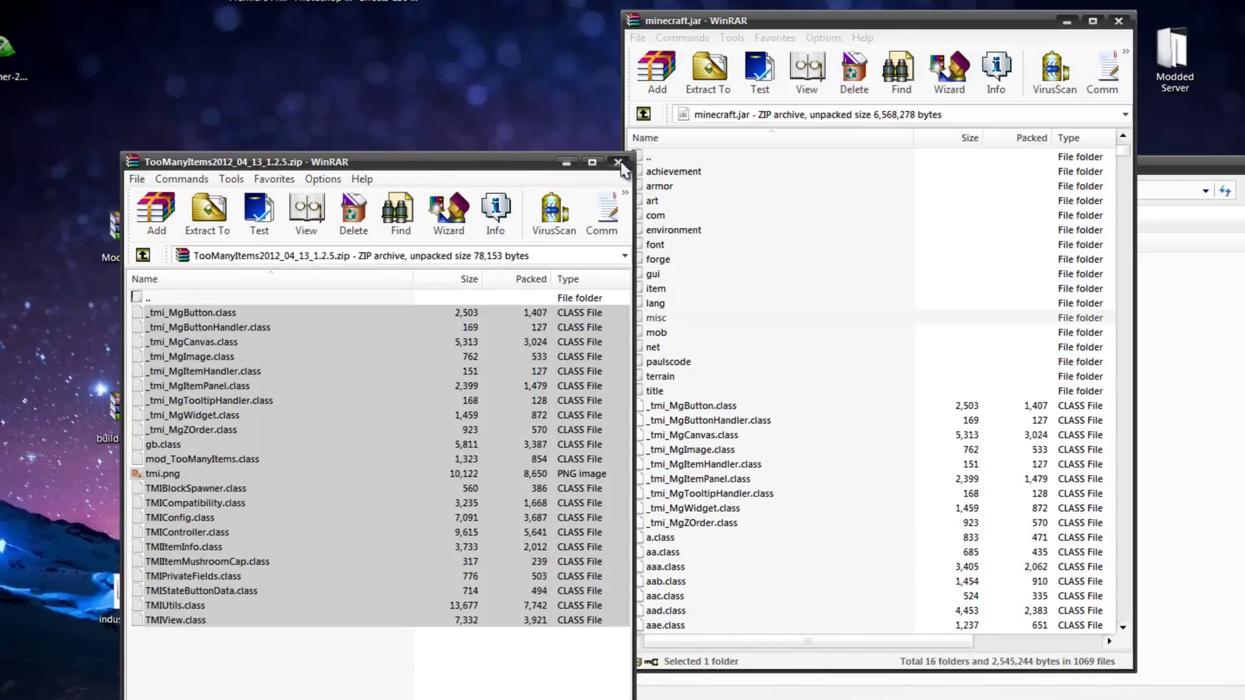
left_click(614, 161)
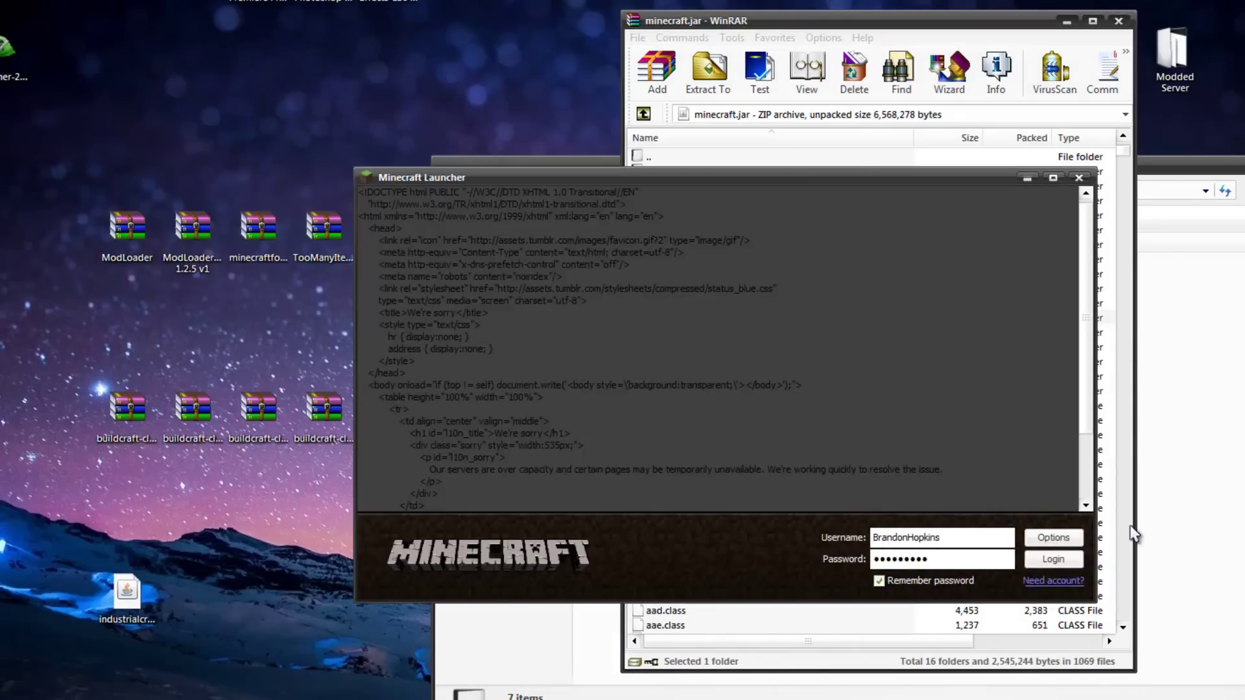
Log in to Minecraft from the launcher and create a singleplayer Survival world named New World
left_click(1052, 556)
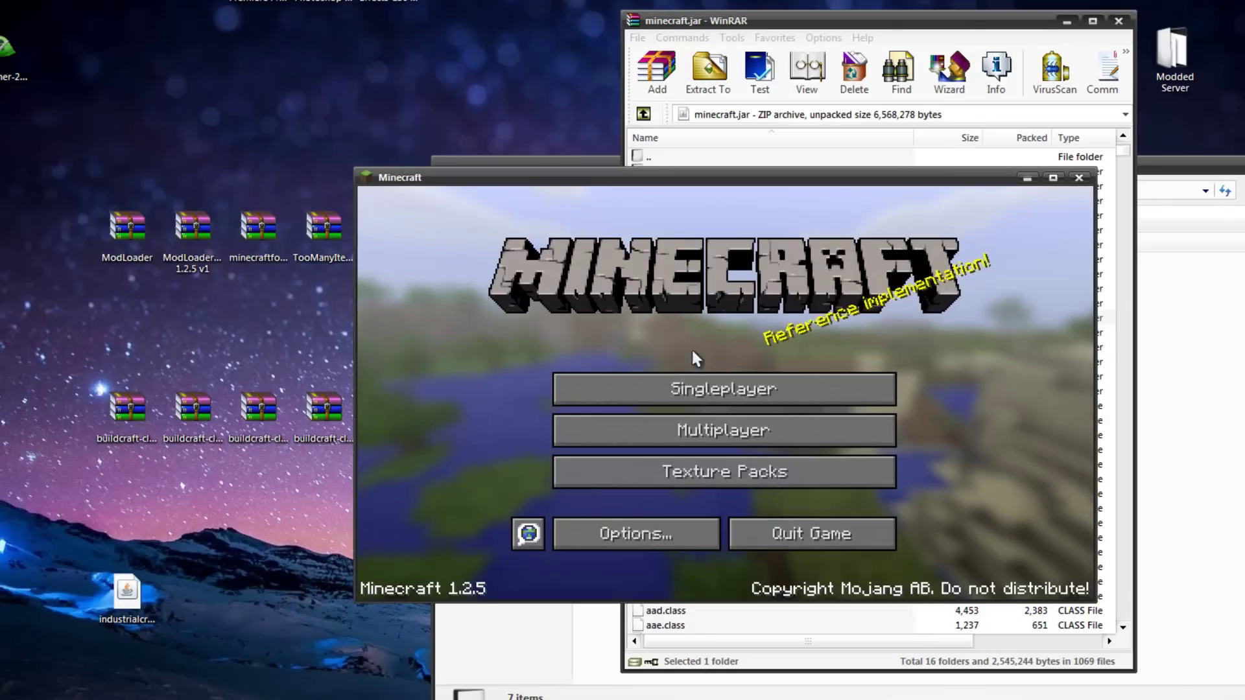
left_click(713, 391)
left_click(765, 525)
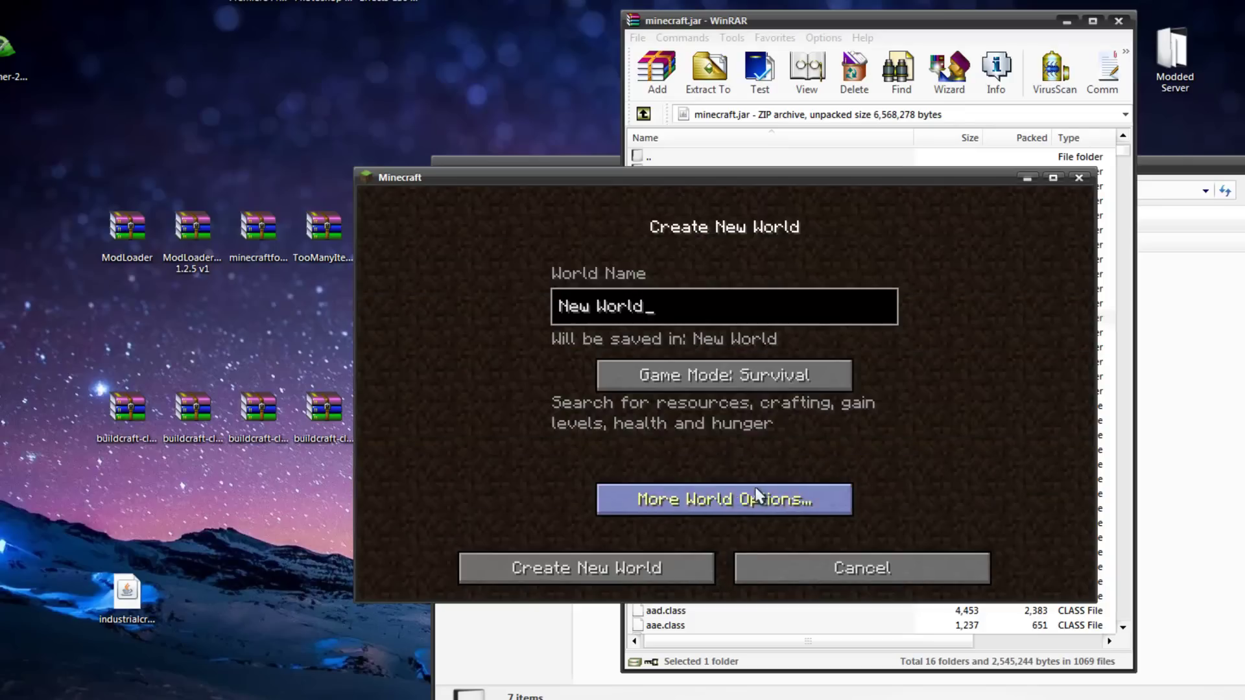
left_click(634, 568)
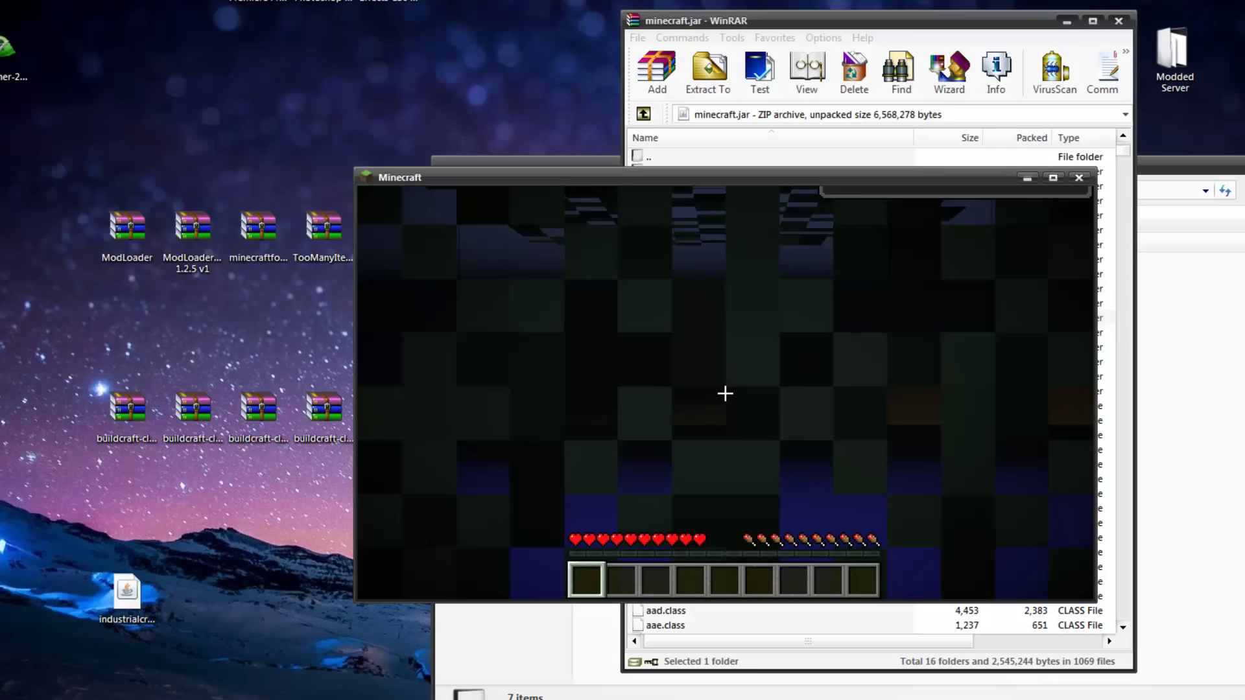
Add three stacks of 64 items from the TooManyItems list to the inventory and place one green block in the world
key("e")
left_click(939, 422)
left_click(940, 305)
left_click(940, 298)
key("e")
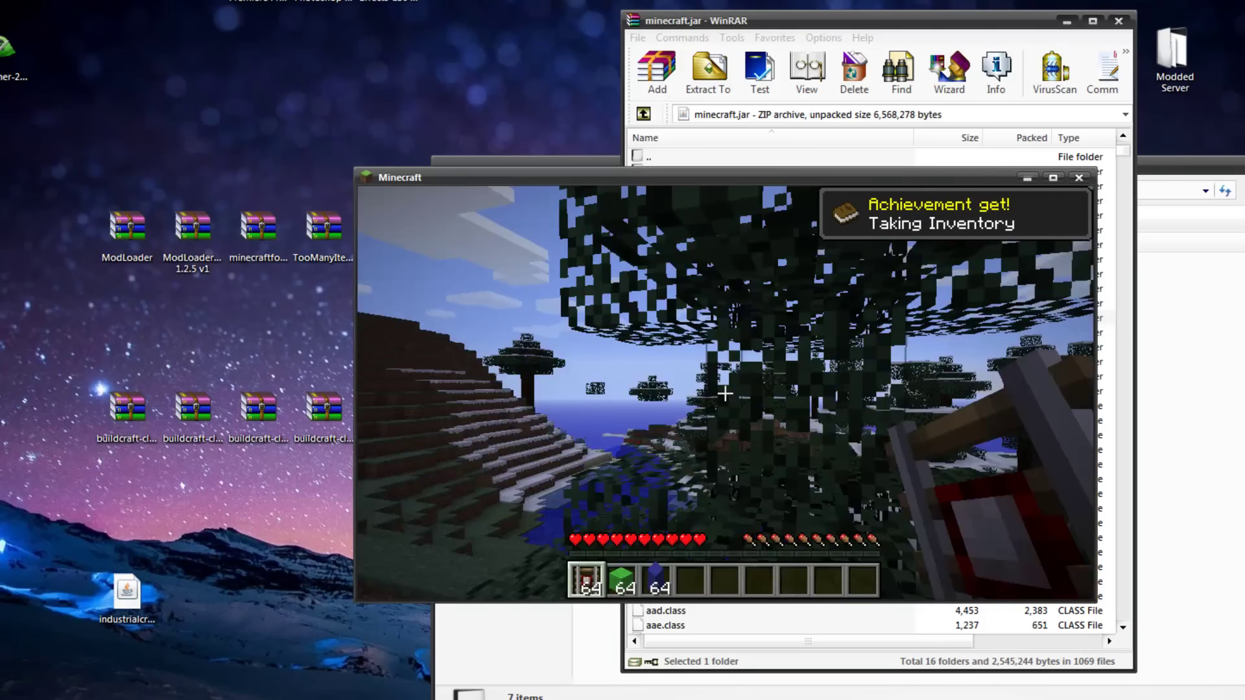
right_click(725, 393)
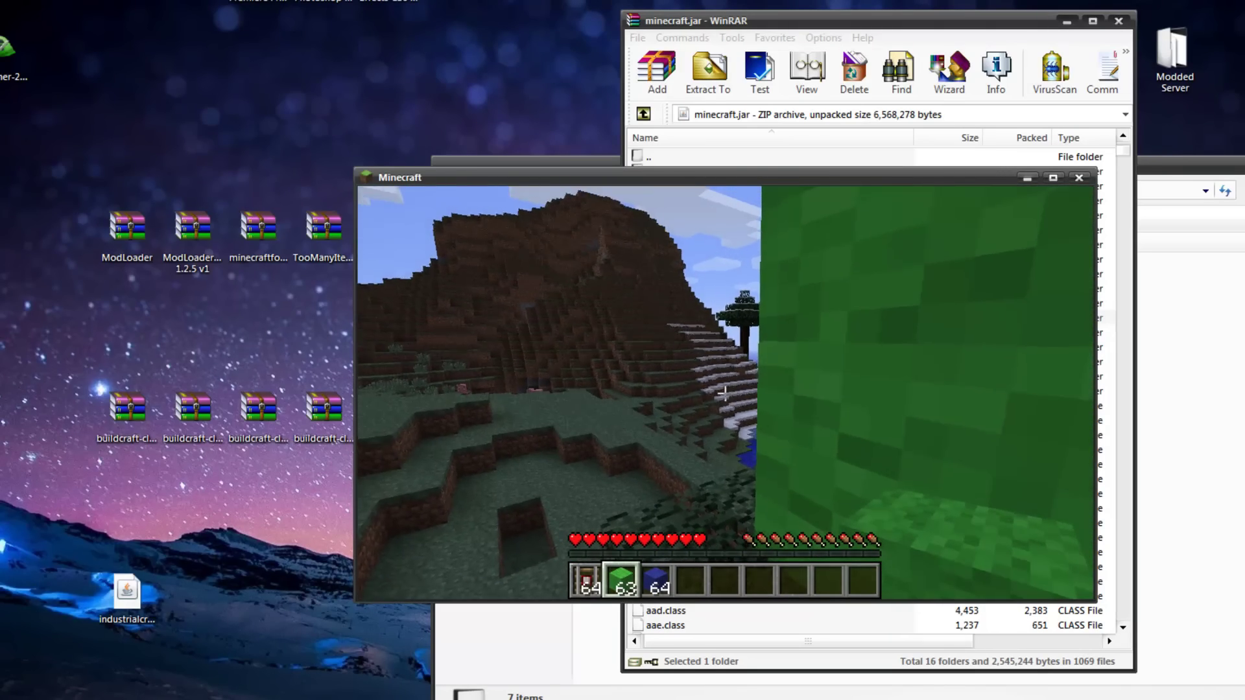
Quit the running Minecraft game and close the minecraft.jar archive
key("Escape")
left_click(1079, 177)
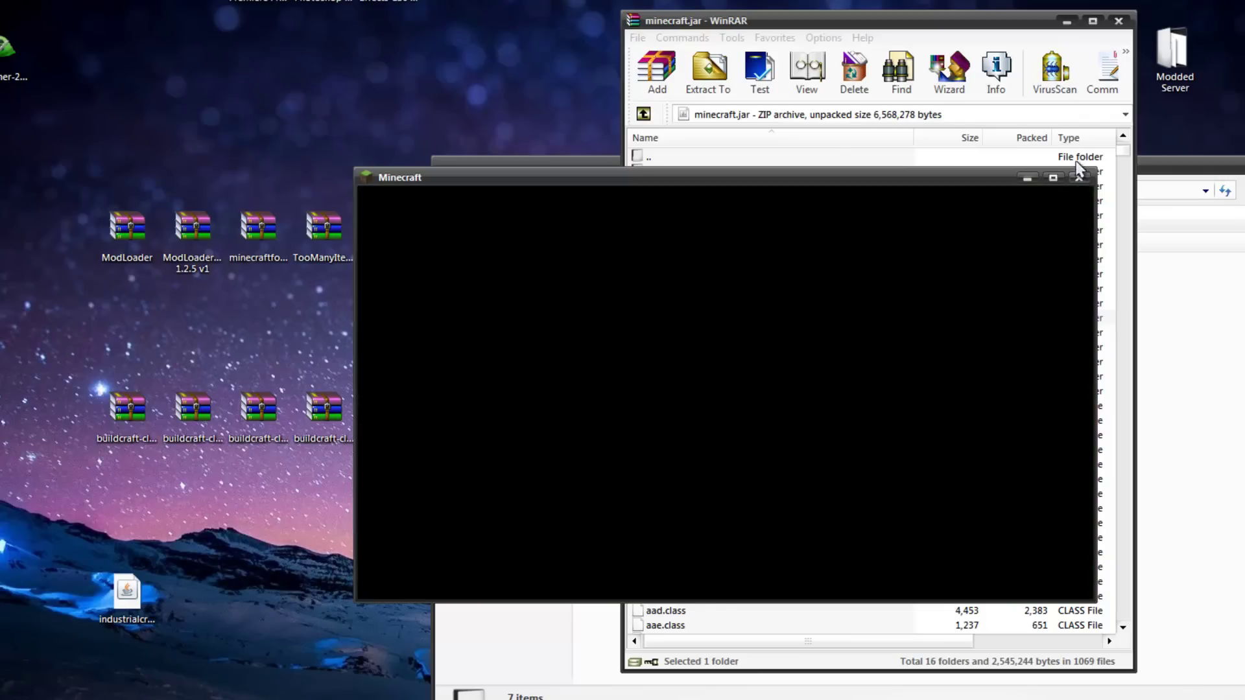
left_click(1119, 21)
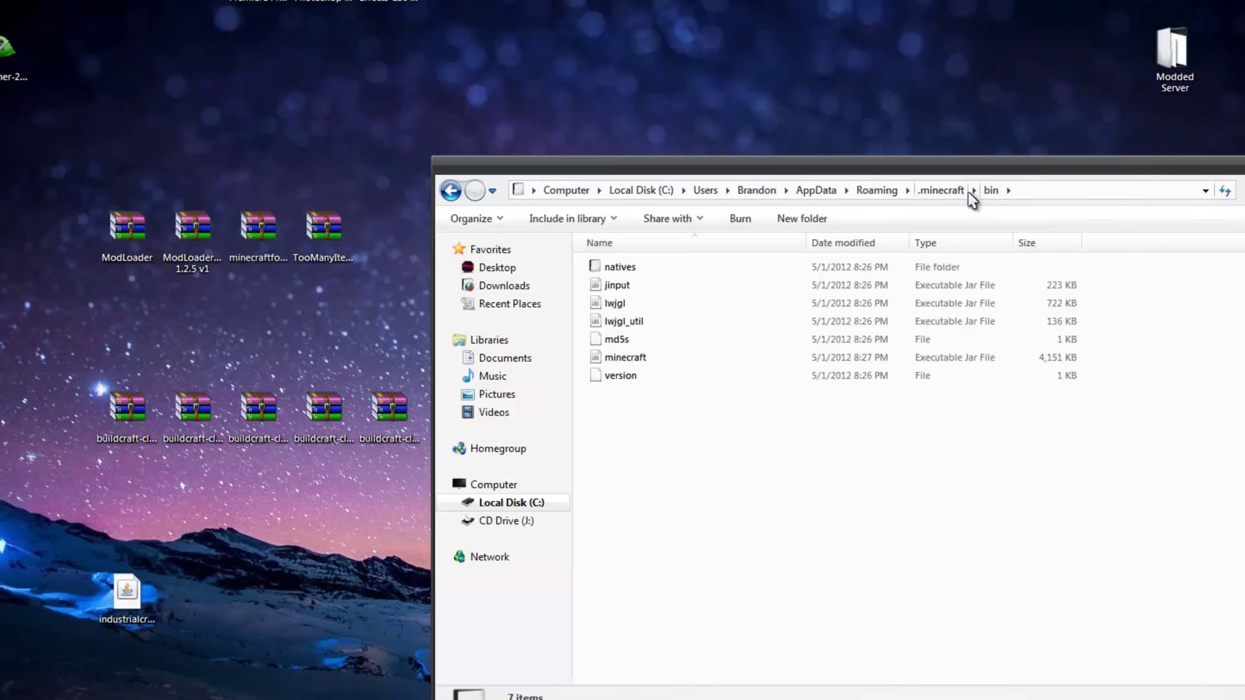
Move the five buildcraft-client 2.2.14 archives and industrialcraft-2-client_1.95b from the desktop into the mods folder of .minecraft
left_click(941, 190)
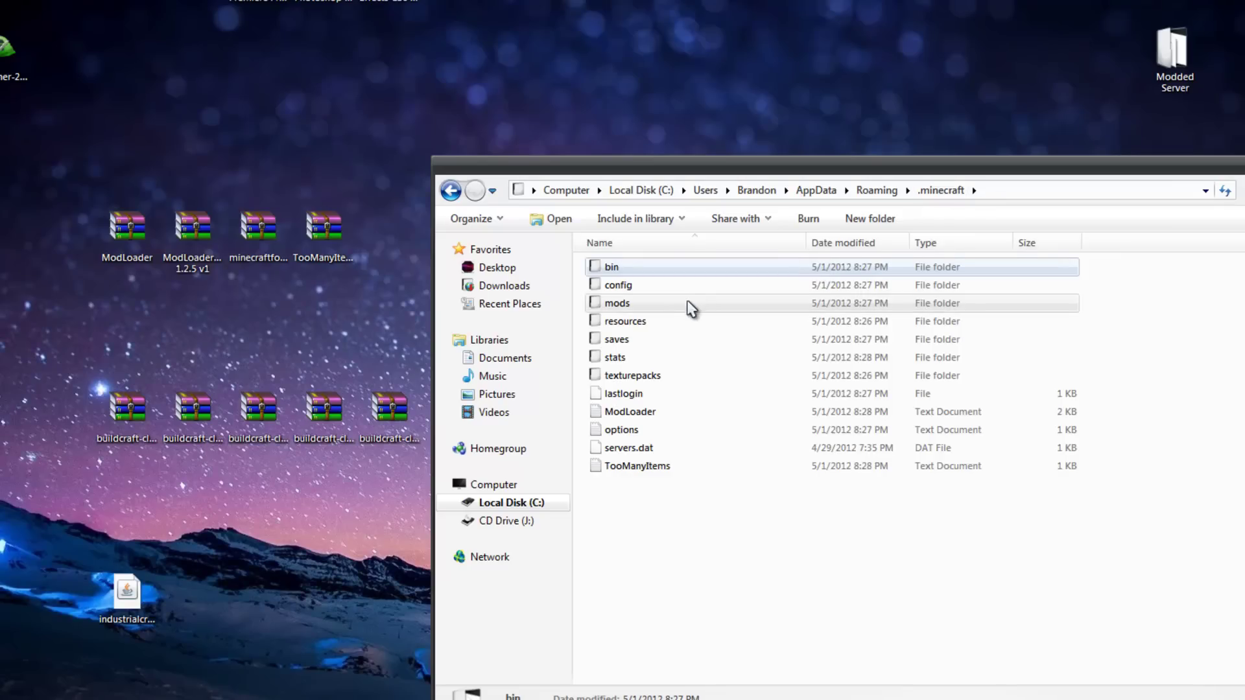
double_click(617, 303)
left_click_drag(35, 348, 393, 460)
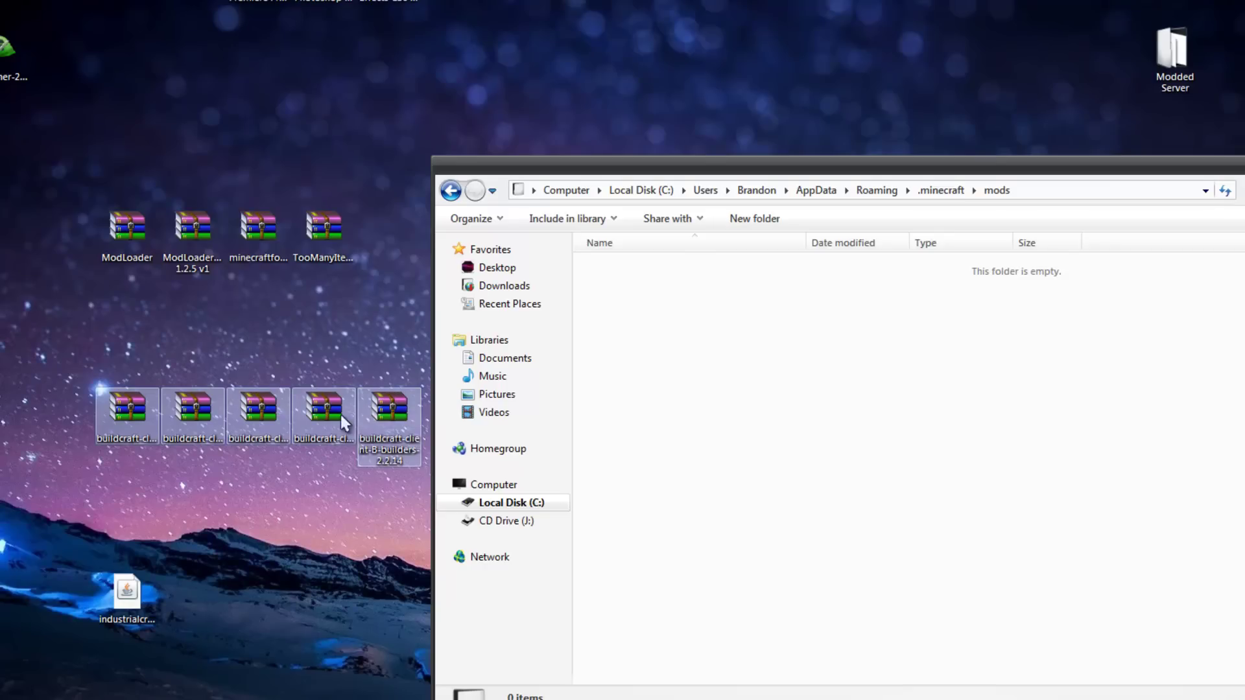
left_click_drag(915, 436, 913, 435)
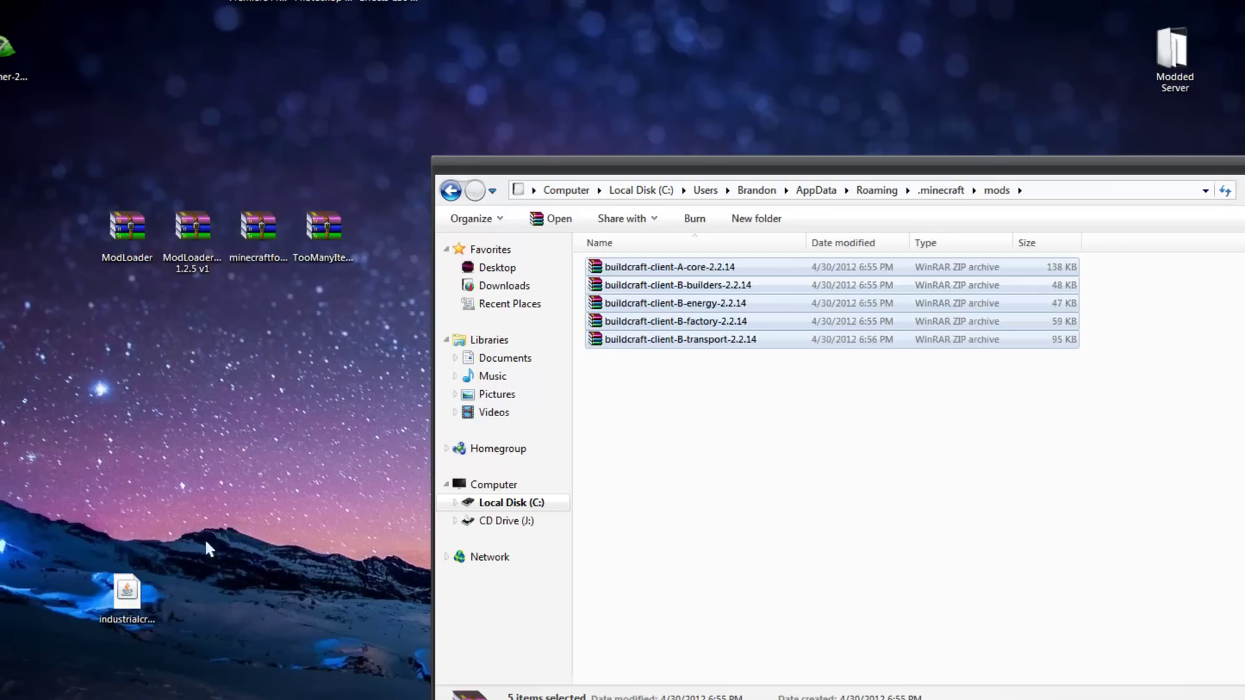
left_click_drag(191, 489, 118, 606)
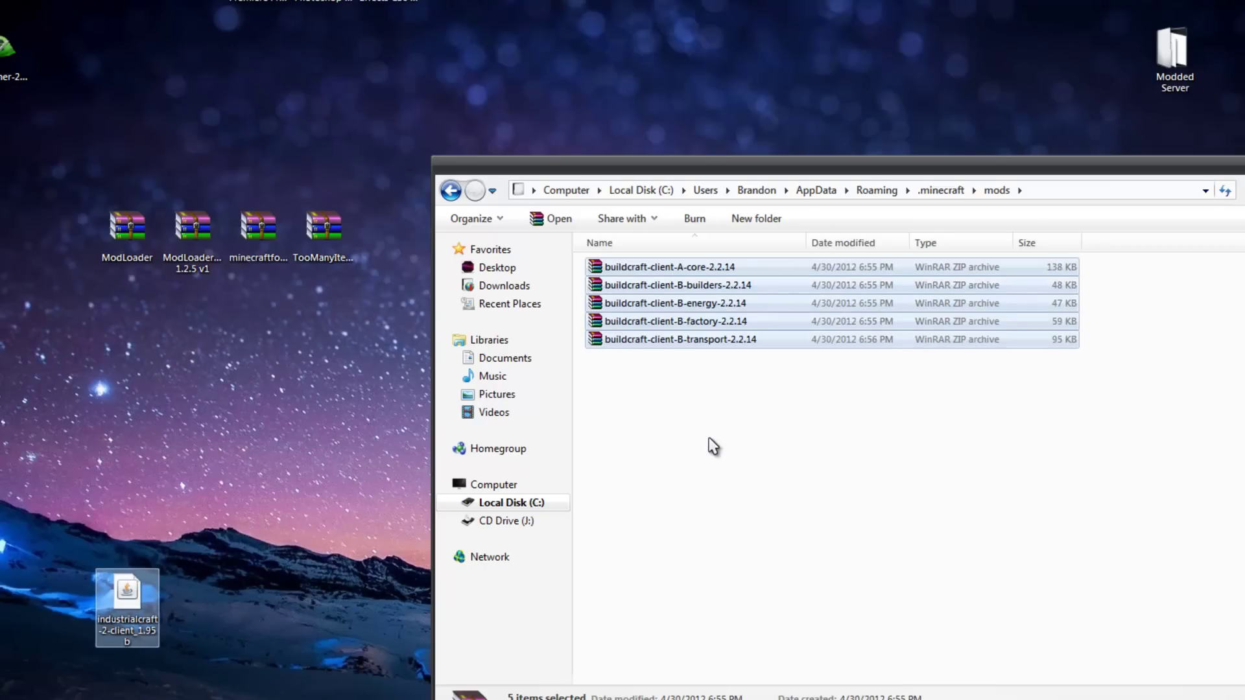
left_click_drag(713, 447, 749, 416)
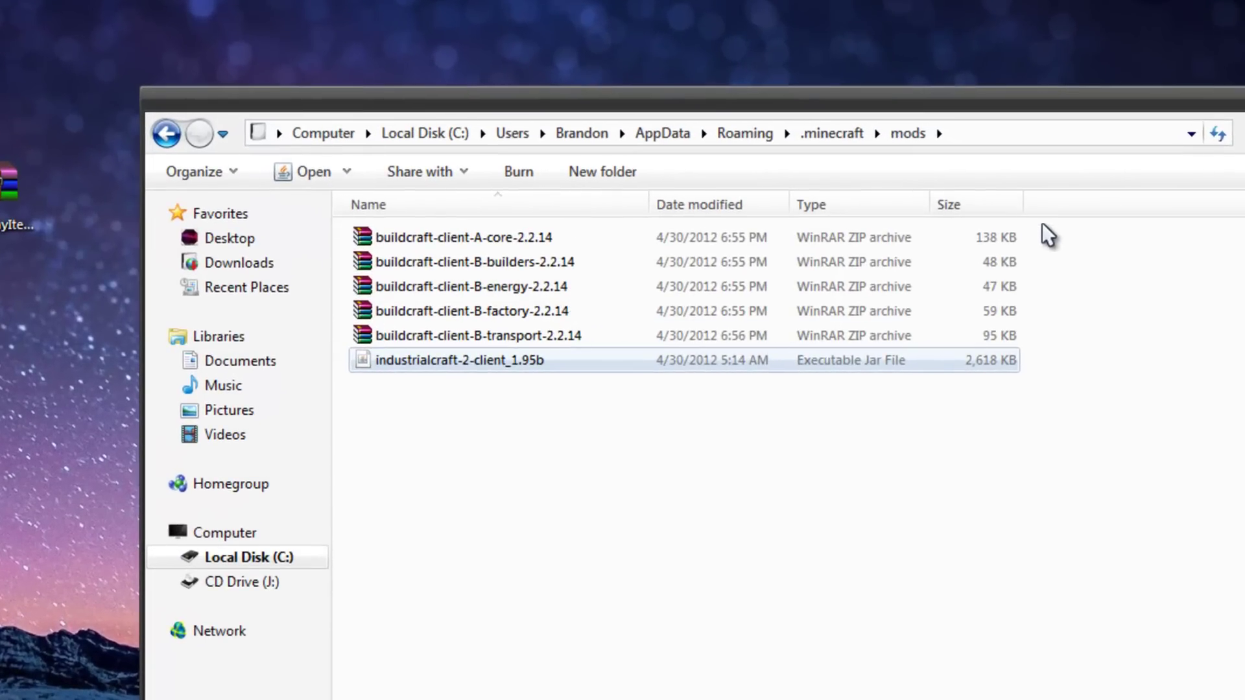
Start Minecraft from the launcher with the remembered login and create another new singleplayer world
left_click_drag(1042, 225, 1219, 346)
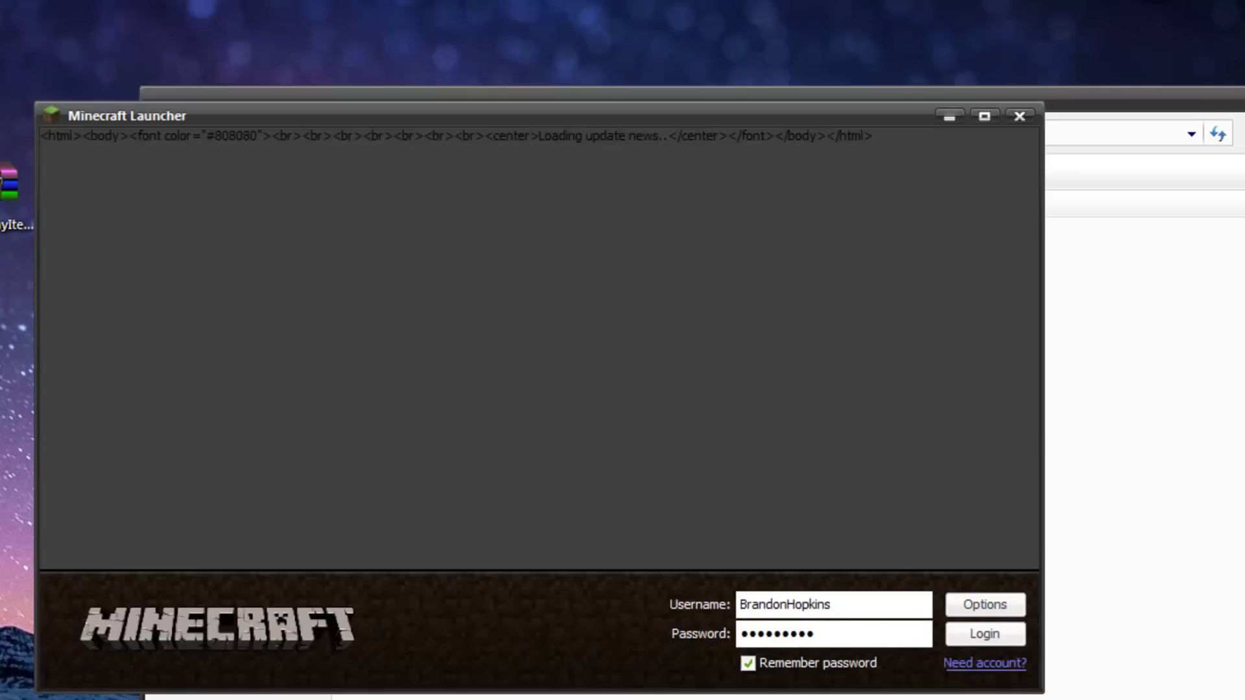
left_click(985, 636)
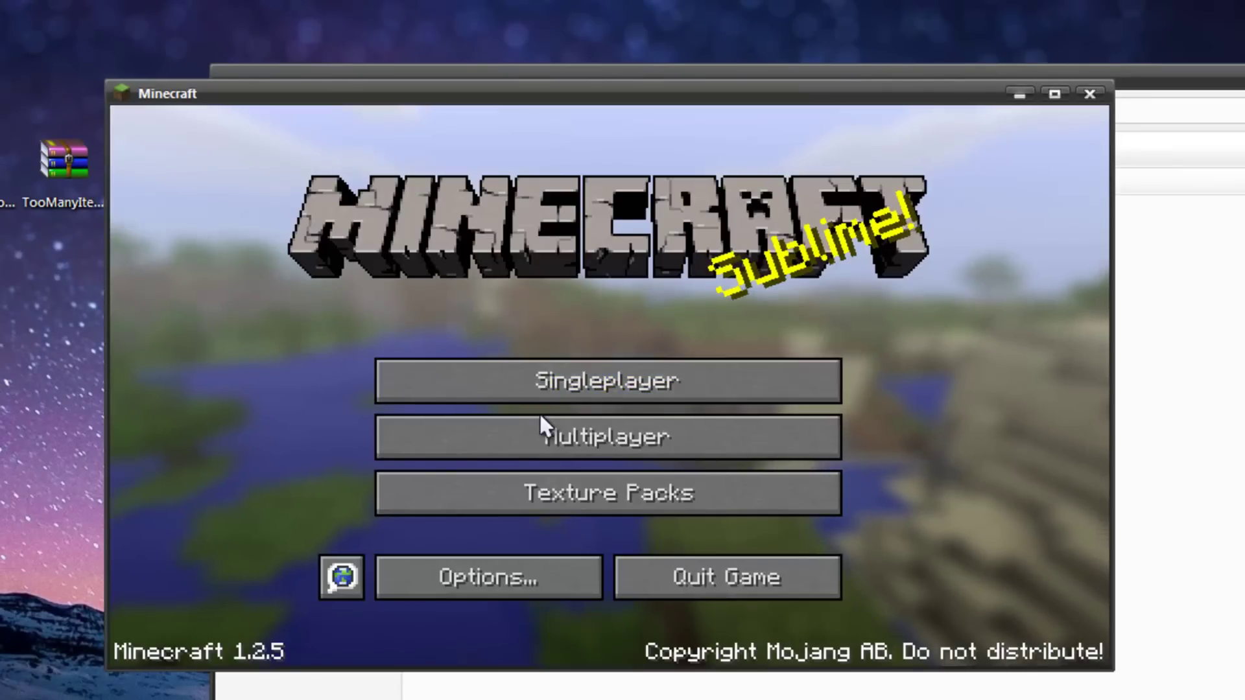
left_click(541, 389)
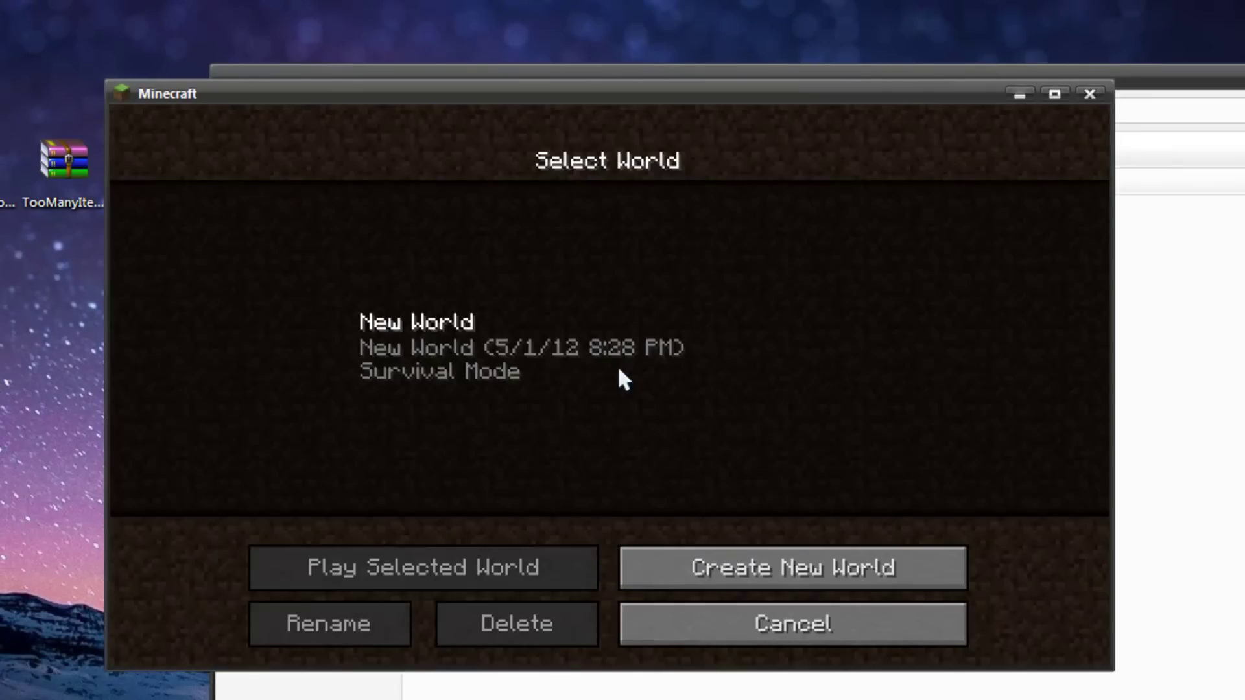
left_click(745, 564)
left_click(518, 630)
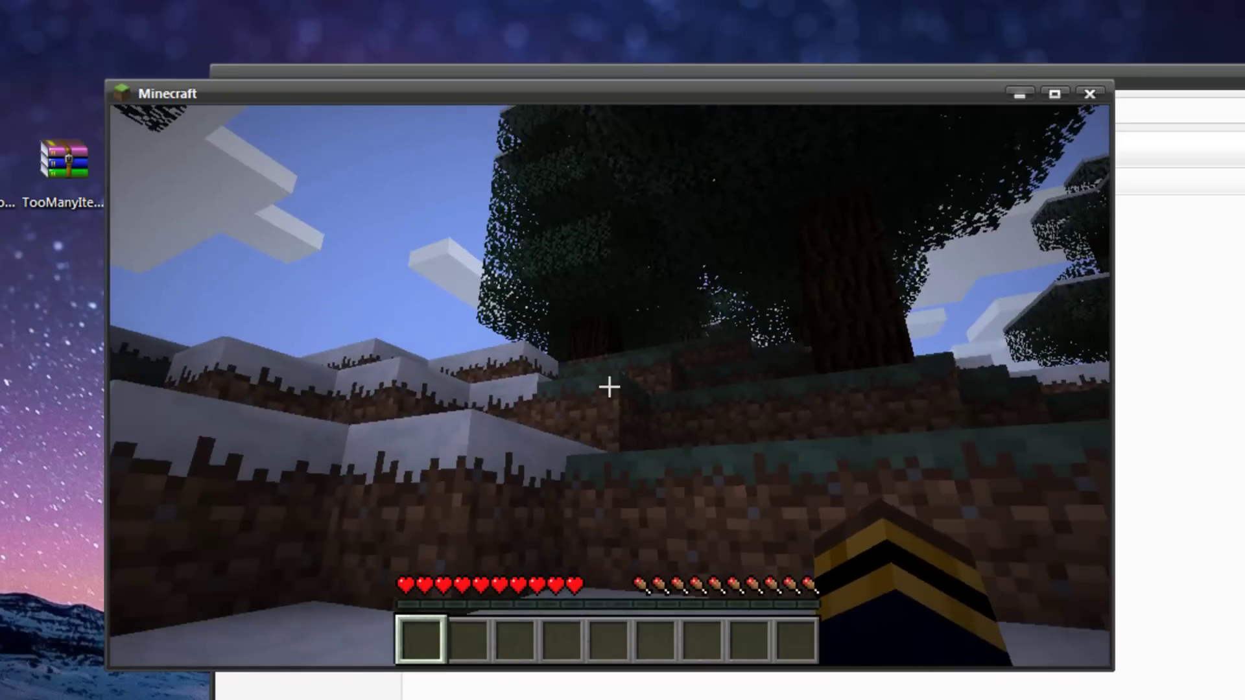
Maximize the game window, set the video GUI scale one step above Small, and return to the game
key("Escape")
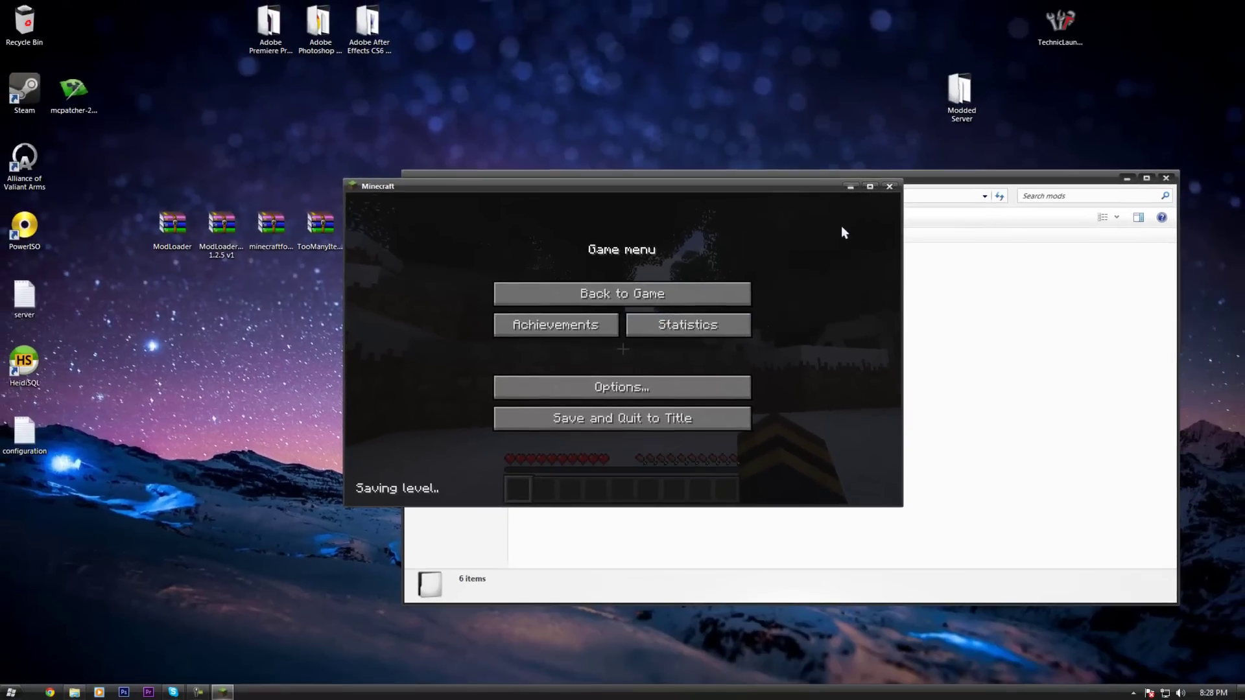
left_click(1054, 93)
left_click(587, 429)
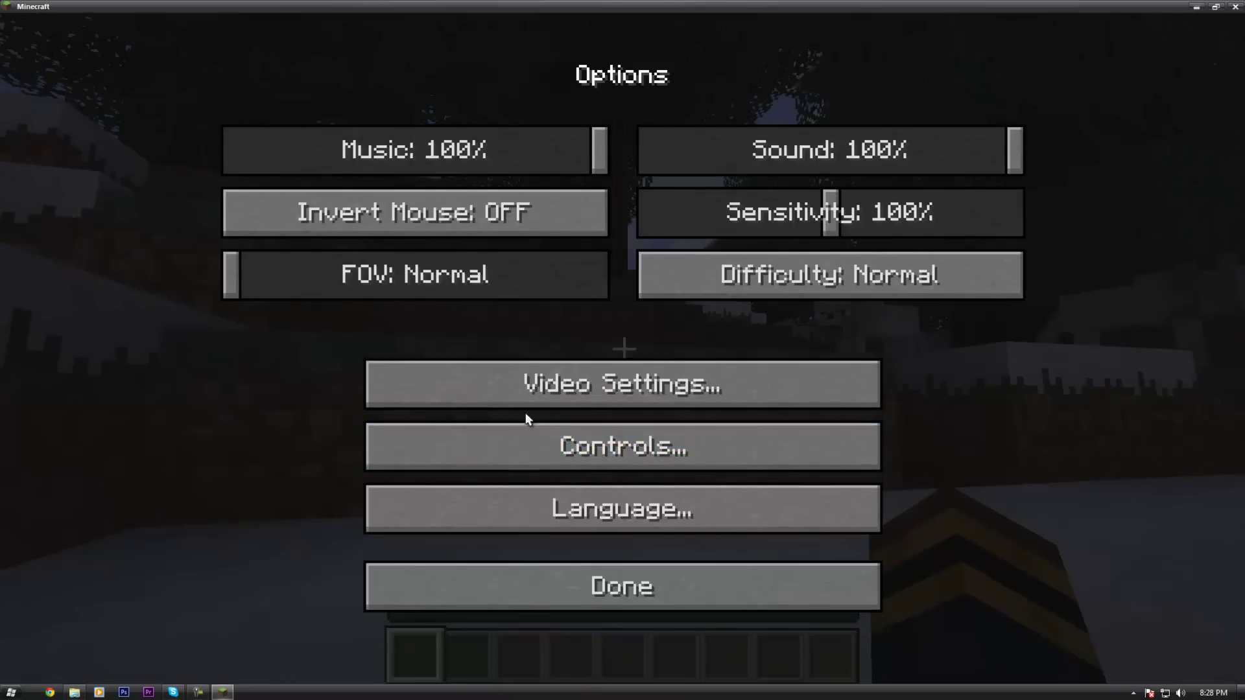
left_click(569, 400)
left_click(454, 339)
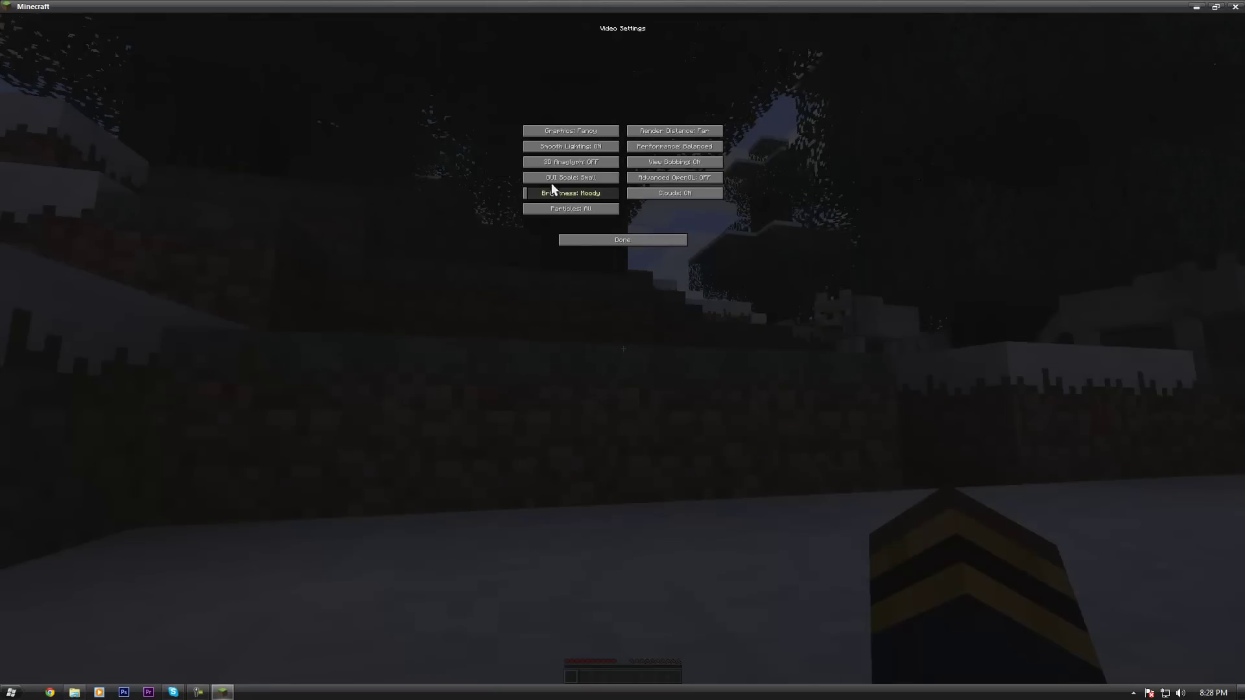
left_click(551, 185)
left_click(636, 355)
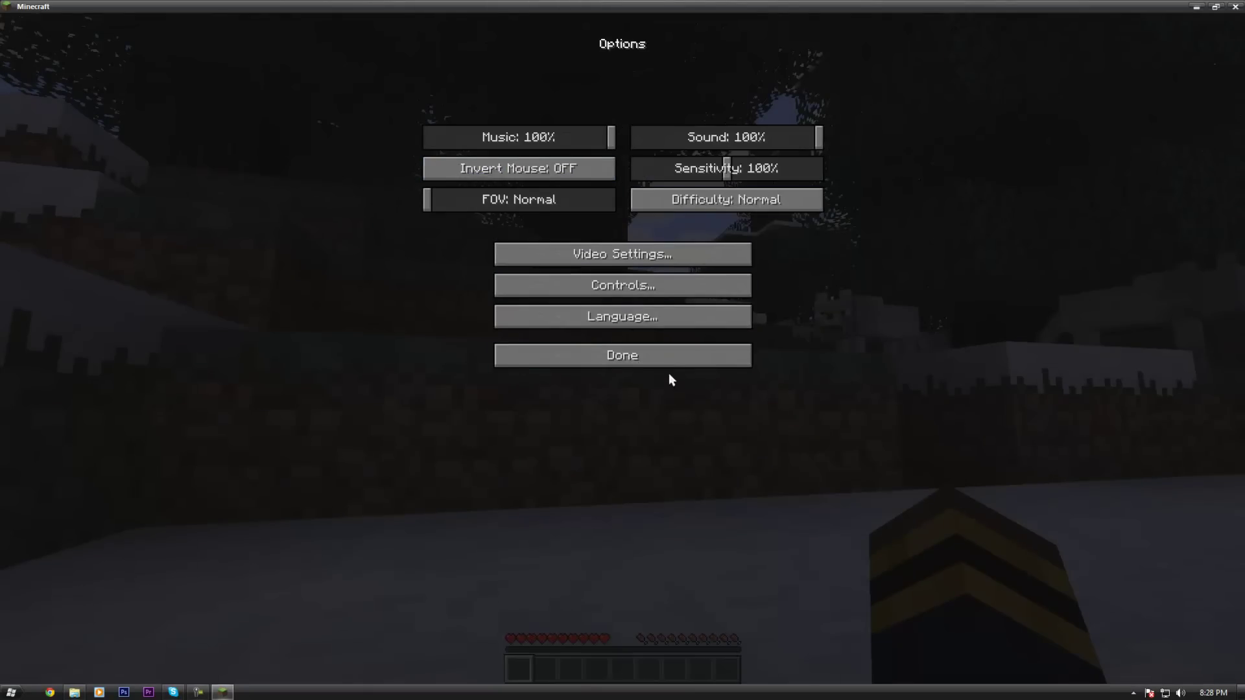
left_click(669, 355)
left_click(668, 203)
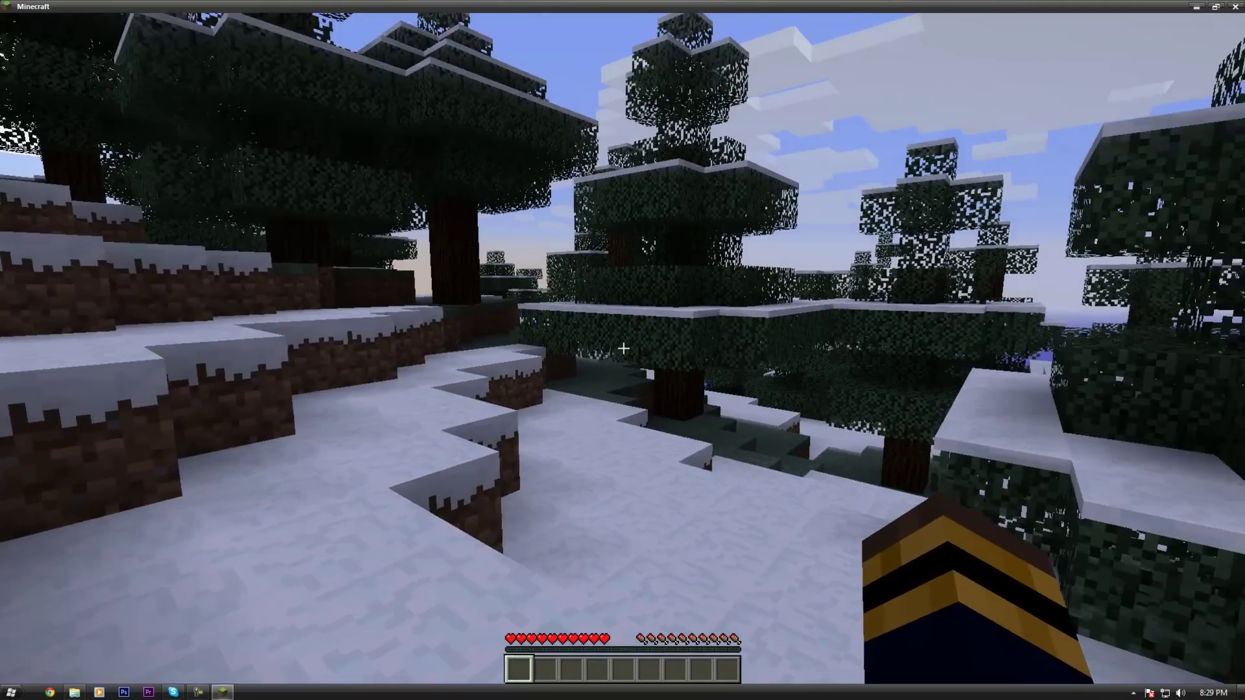
Add a Mining Laser to the inventory from the second page of the TooManyItems list and return to the game
key("e")
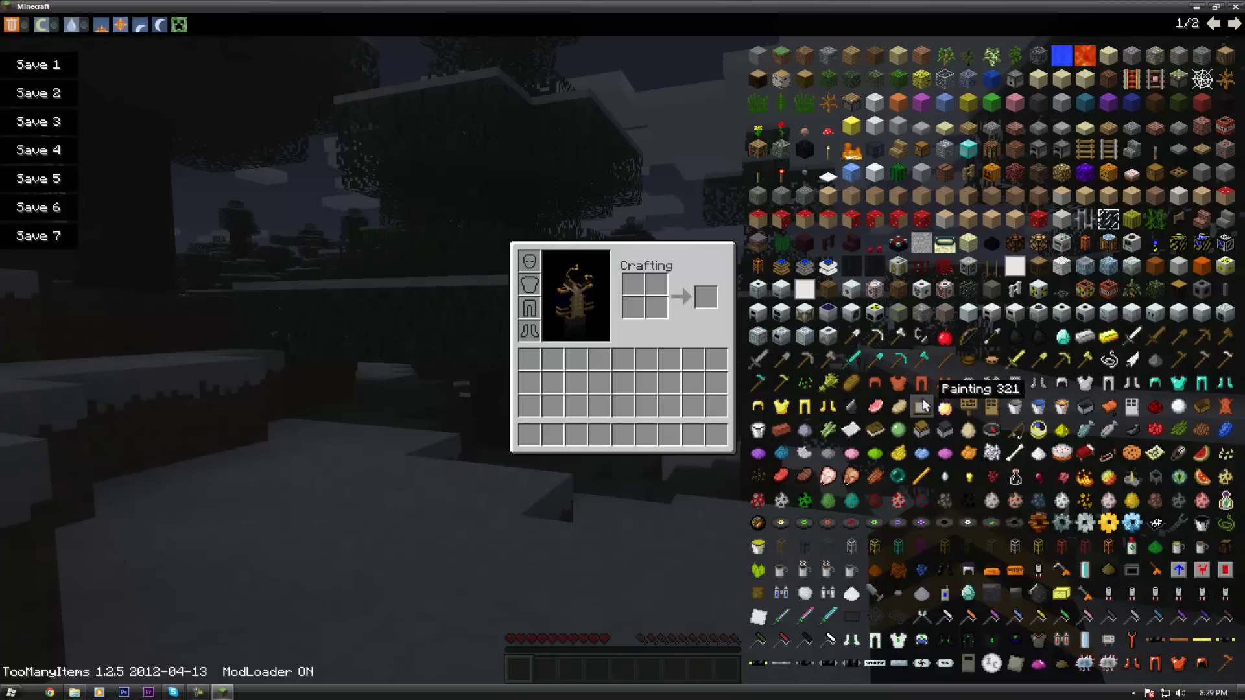
left_click(1234, 25)
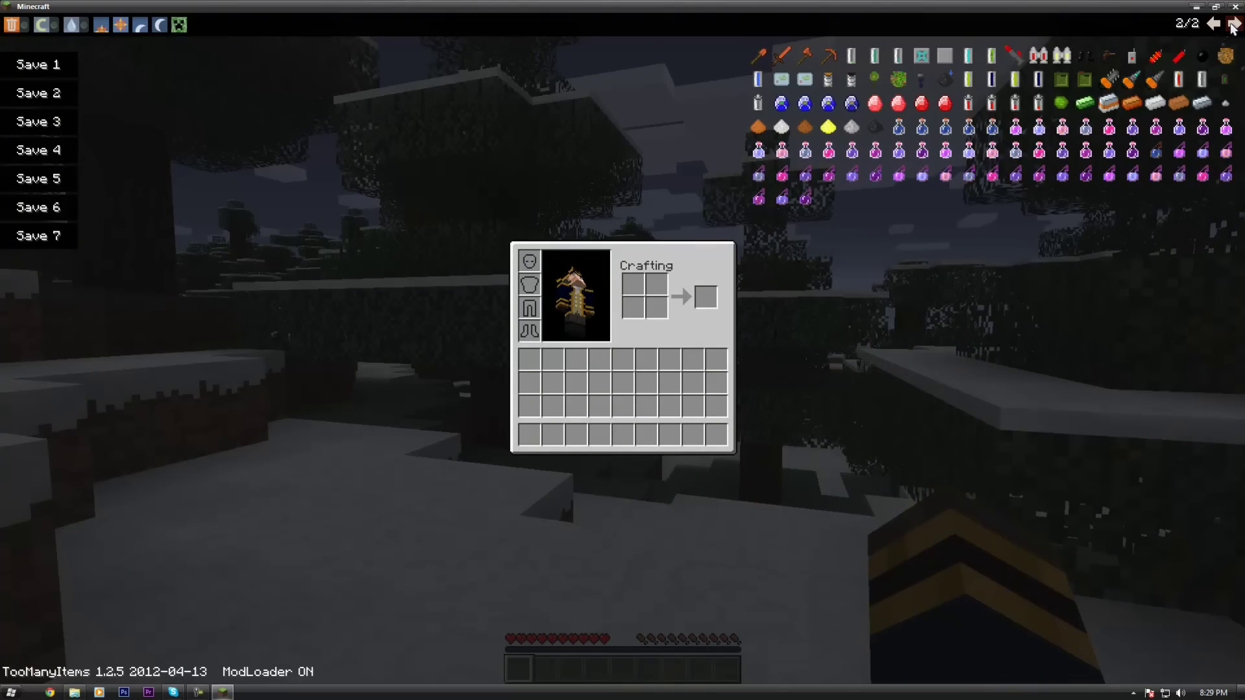
left_click(1012, 57)
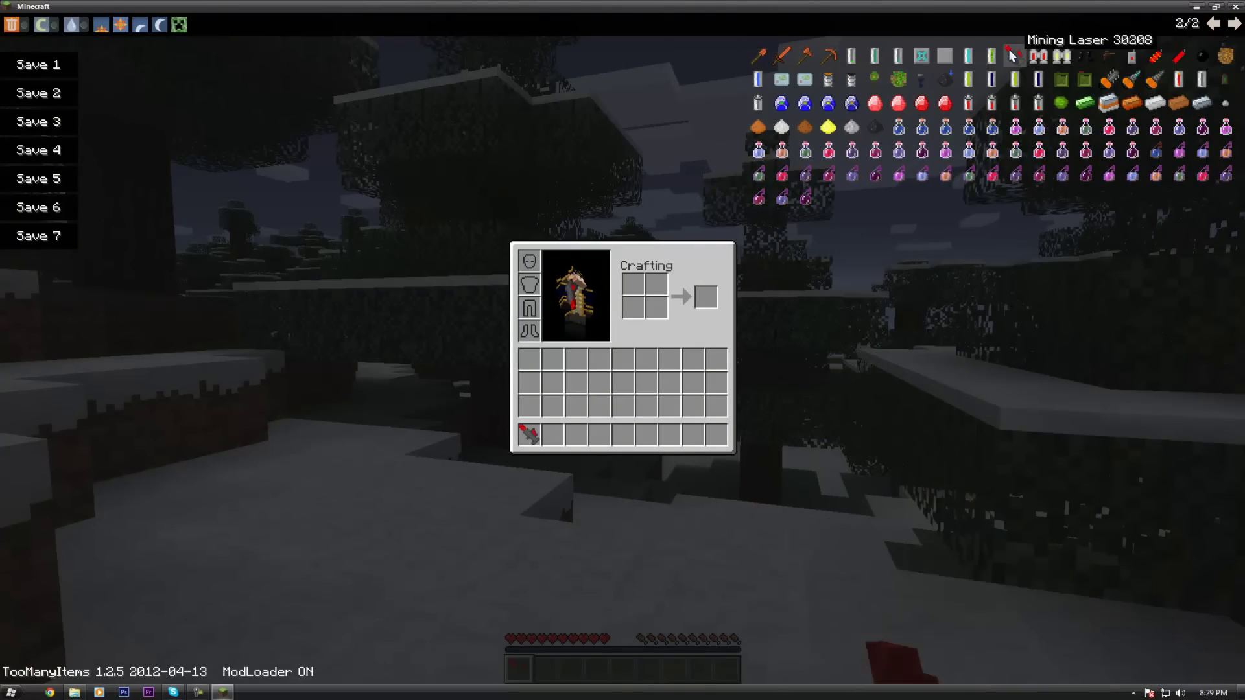
key("e")
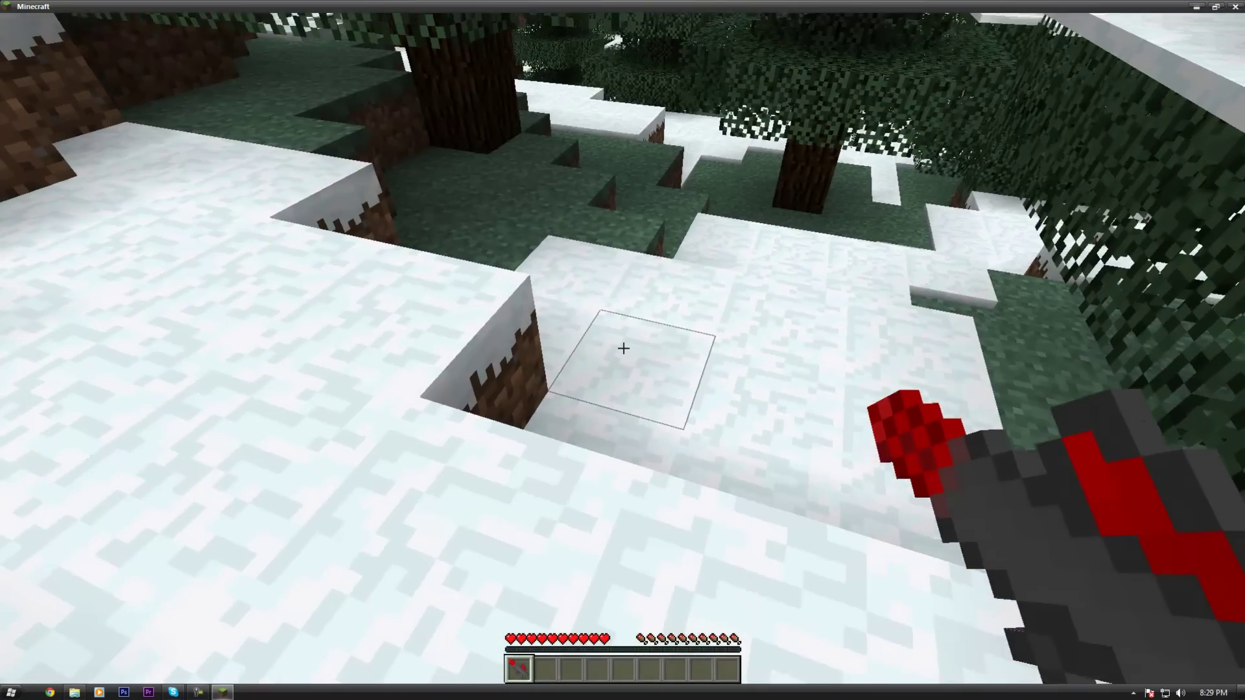
Add an Electric Jetpack from the item list and equip it in the chest armor slot
key("e")
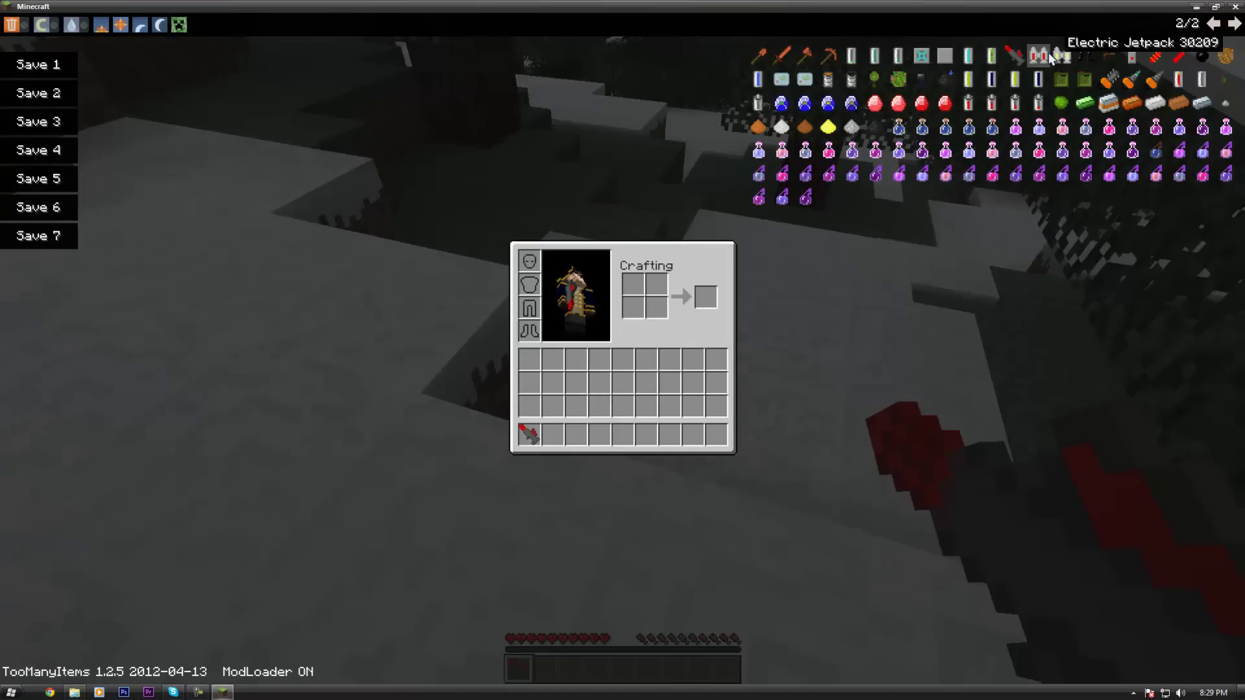
key("e")
key("2")
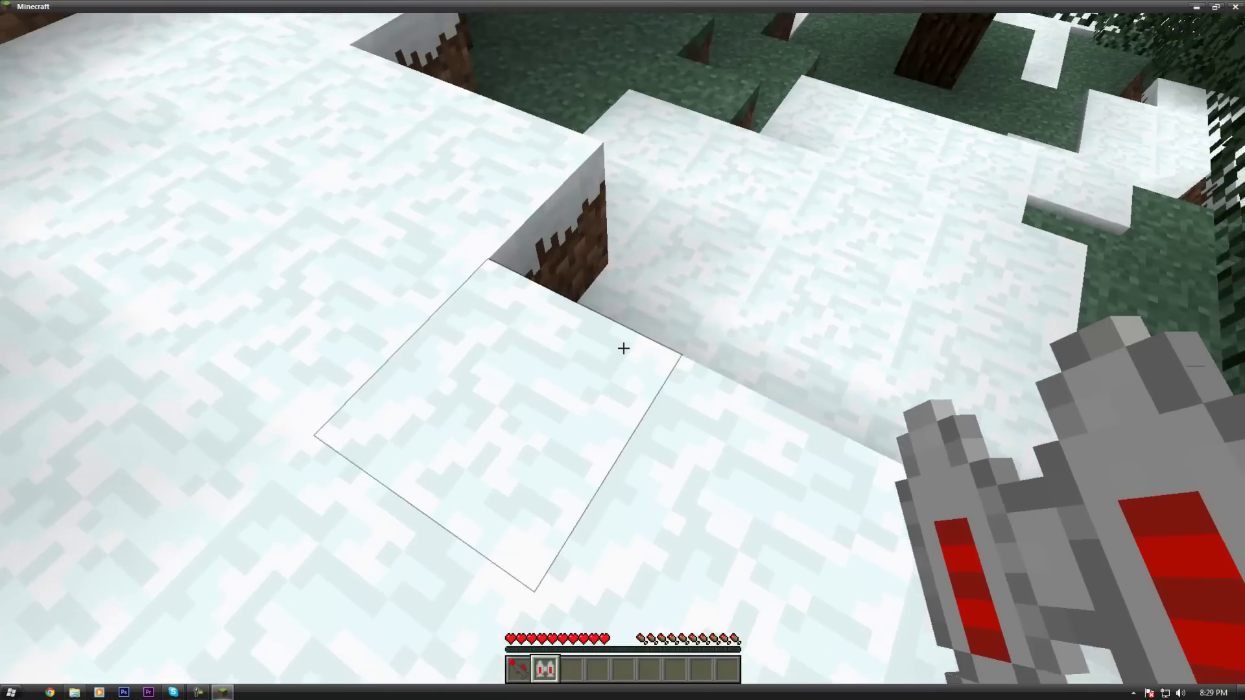
key("e")
left_click(554, 432, "shift")
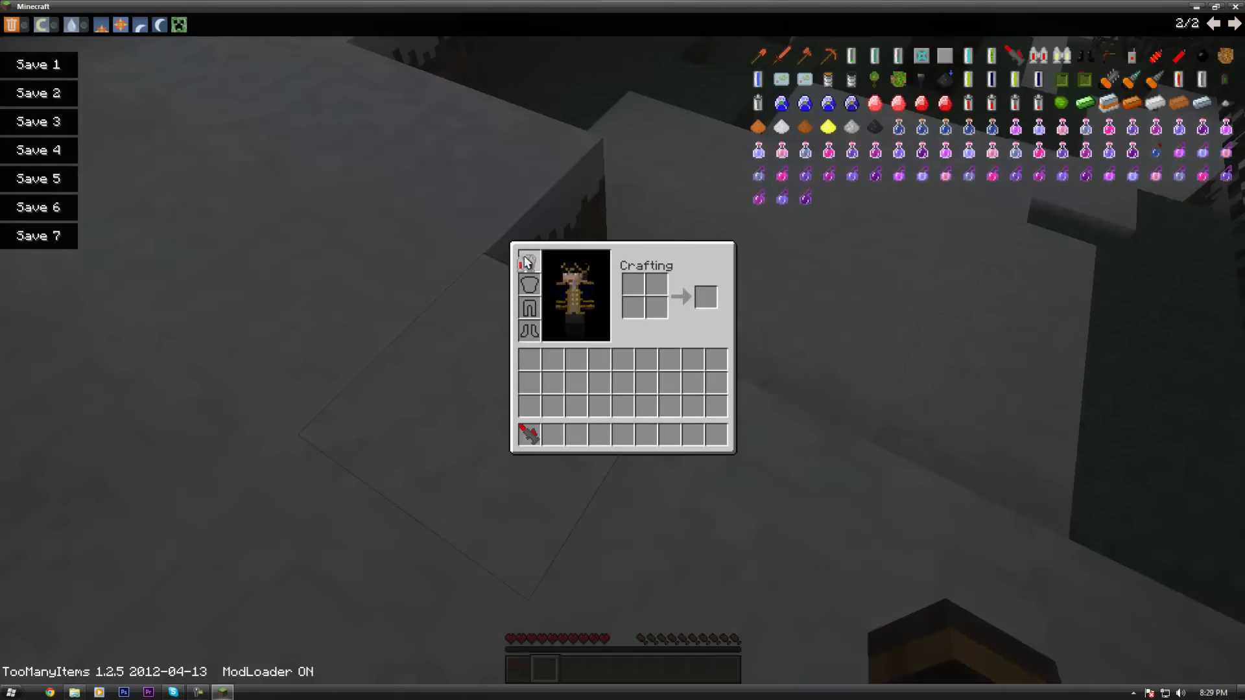
key("e")
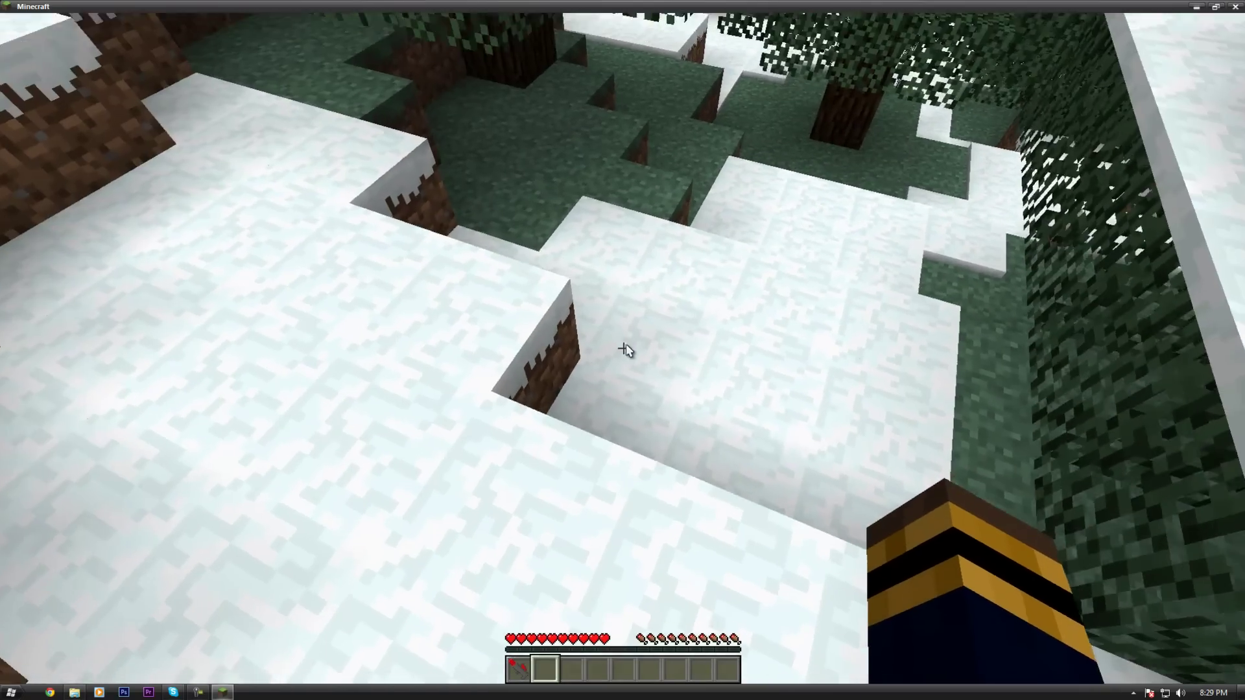
Fly up over the snowy forest with a jetpack from the item list worn in the chest slot
key("e")
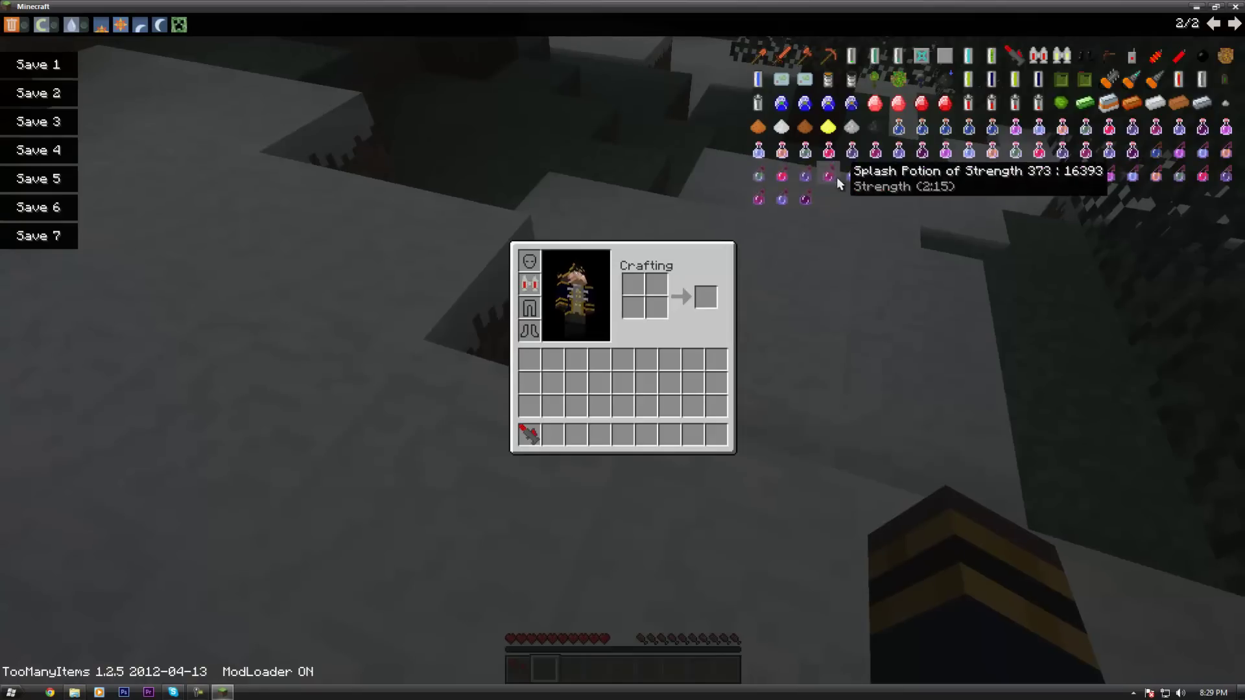
left_click(1061, 57)
left_click(548, 438)
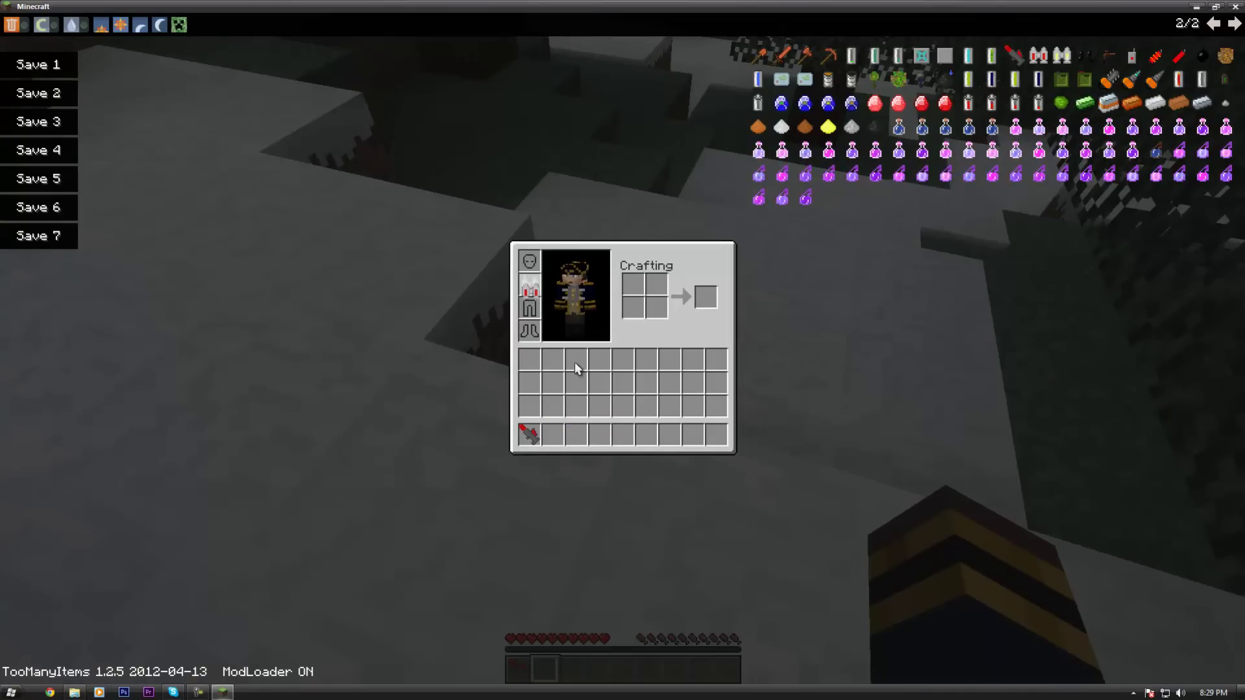
key("e")
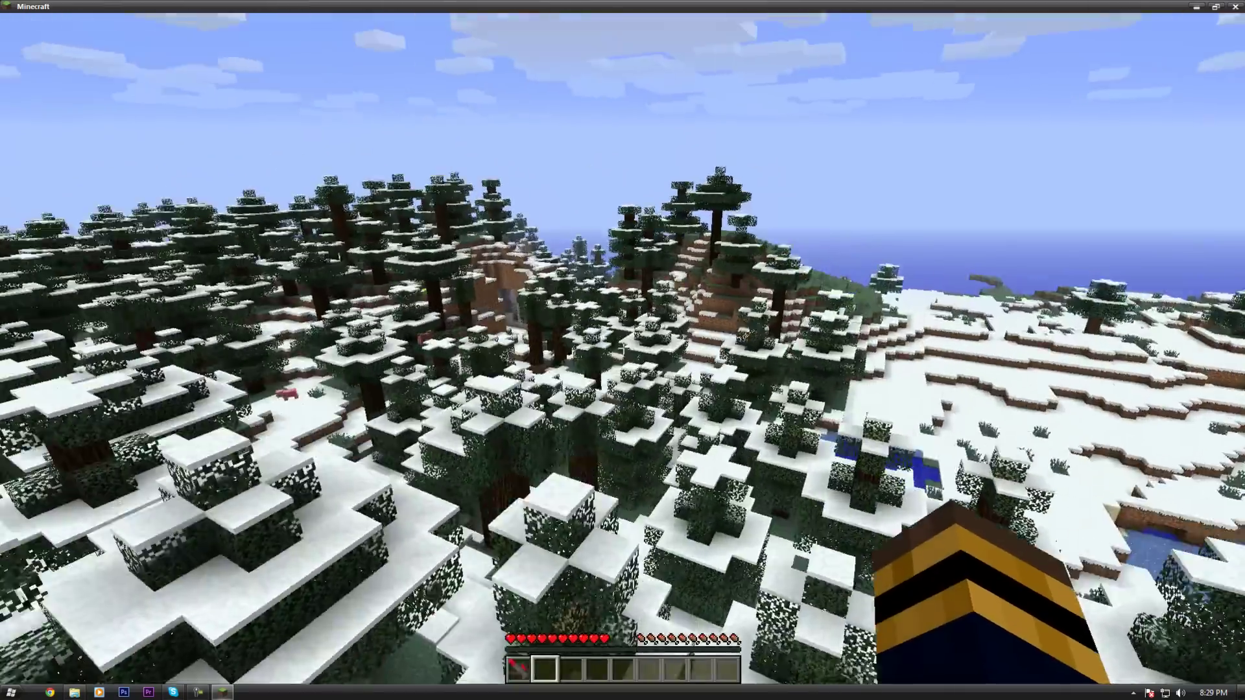
key("space")
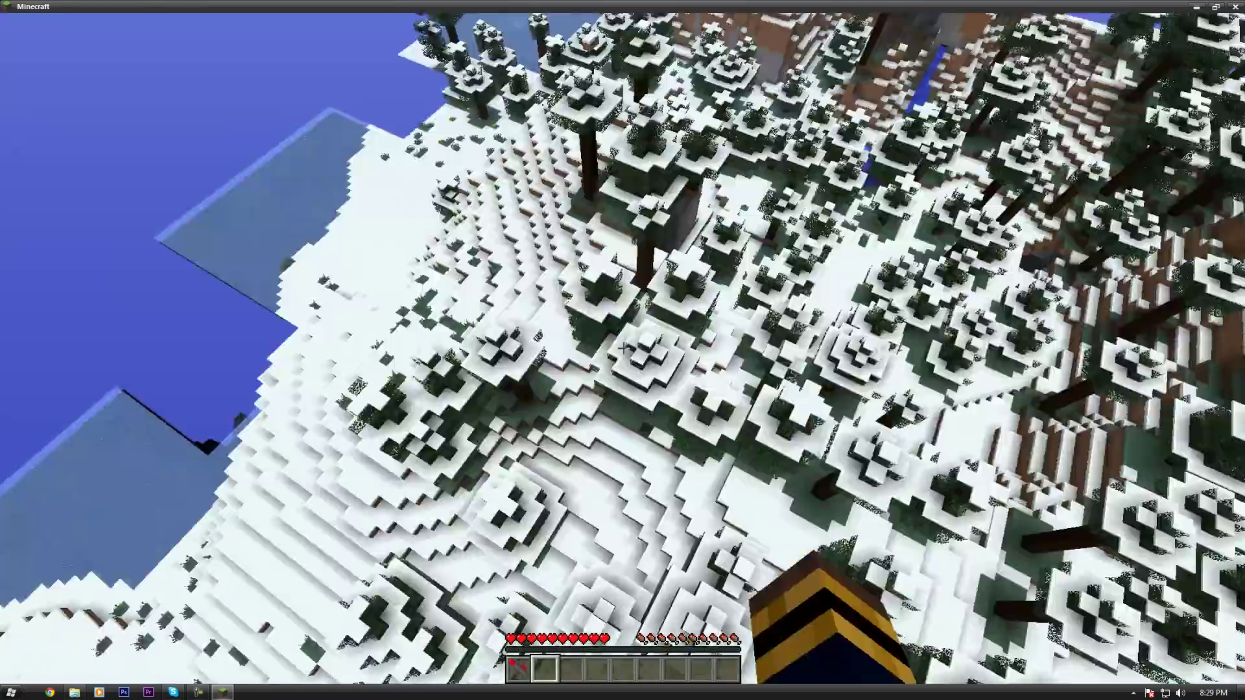